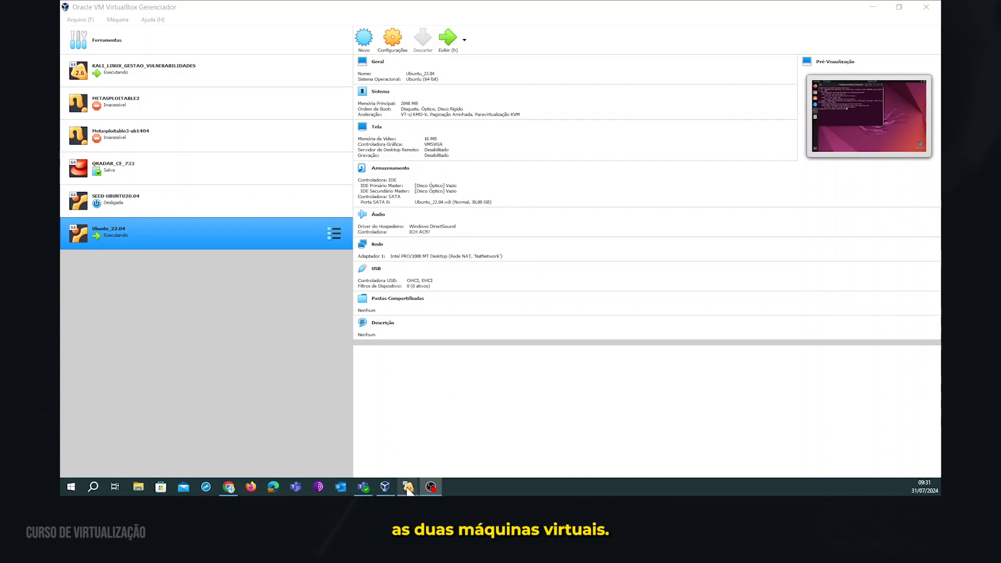
Confirm the Kali and Ubuntu_22.04 virtual machines are both running in the VirtualBox Manager.
{"action": "mouse_move", "coordinate": [408, 486]}
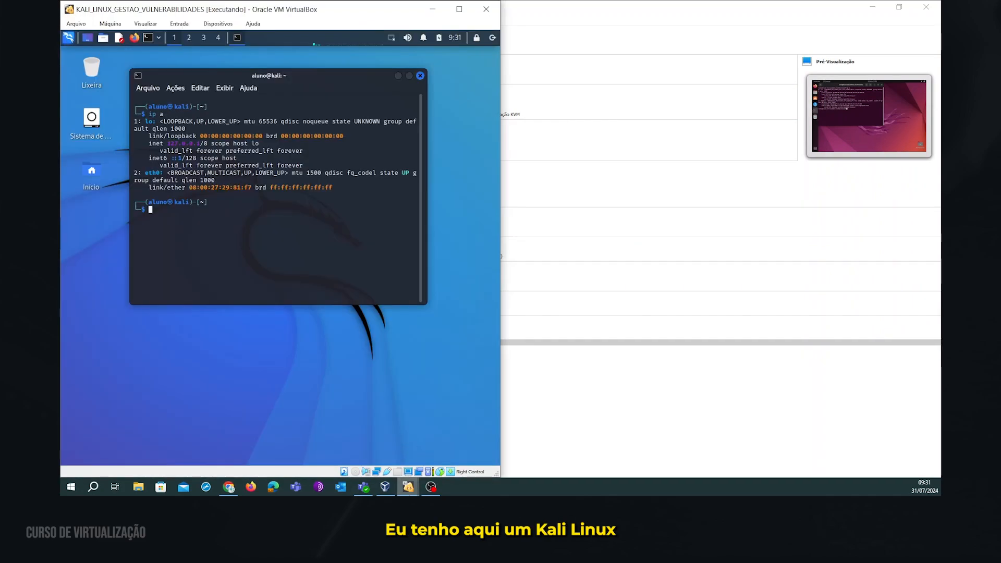
Bring up both VM windows and highlight Kali's eth0 and Ubuntu's enp0s3 lines, neither showing an IPv4 address.
{"action": "left_click", "coordinate": [456, 447]}
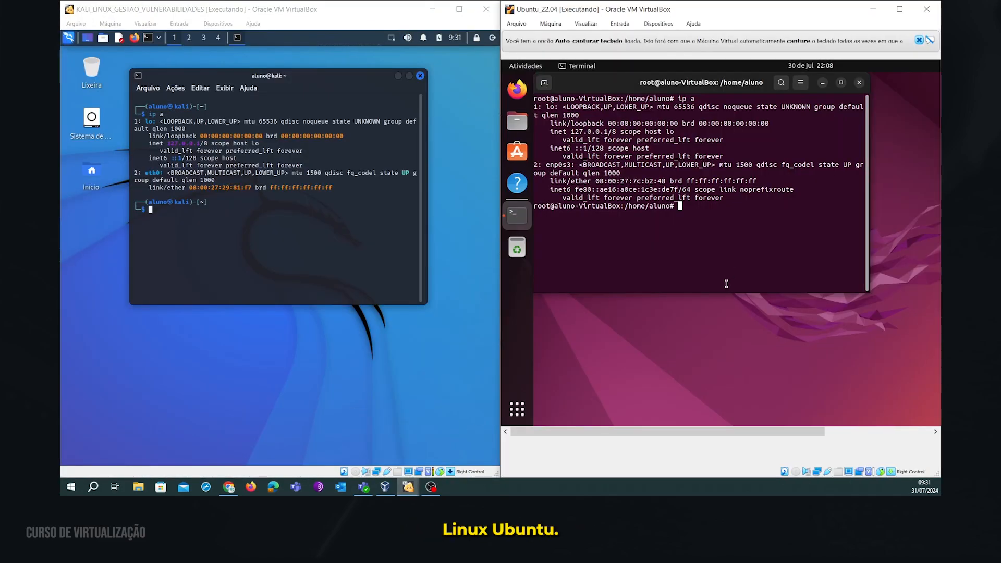
{"action": "left_click", "coordinate": [237, 217]}
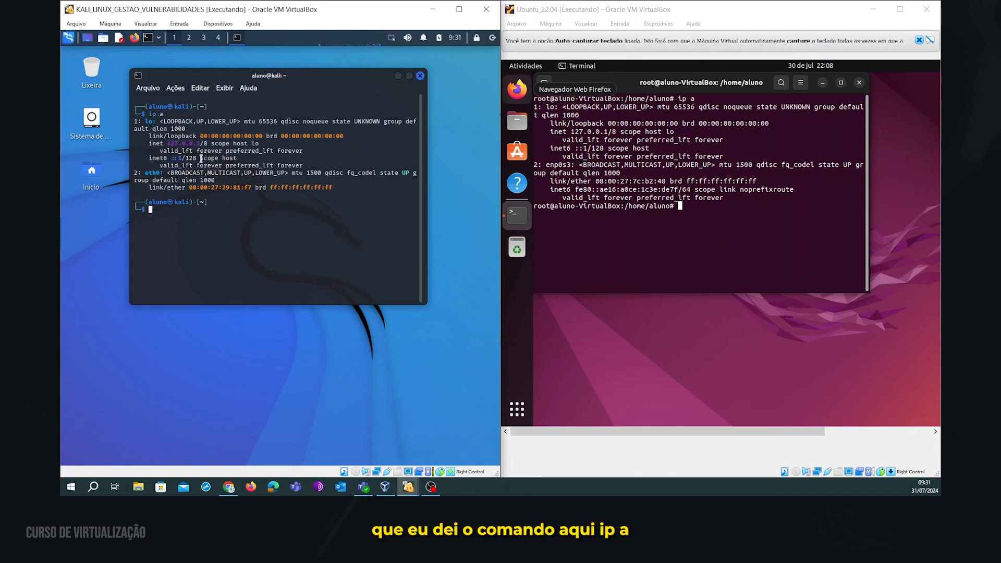
{"action": "left_click_drag", "start_coordinate": [146, 186], "coordinate": [351, 192]}
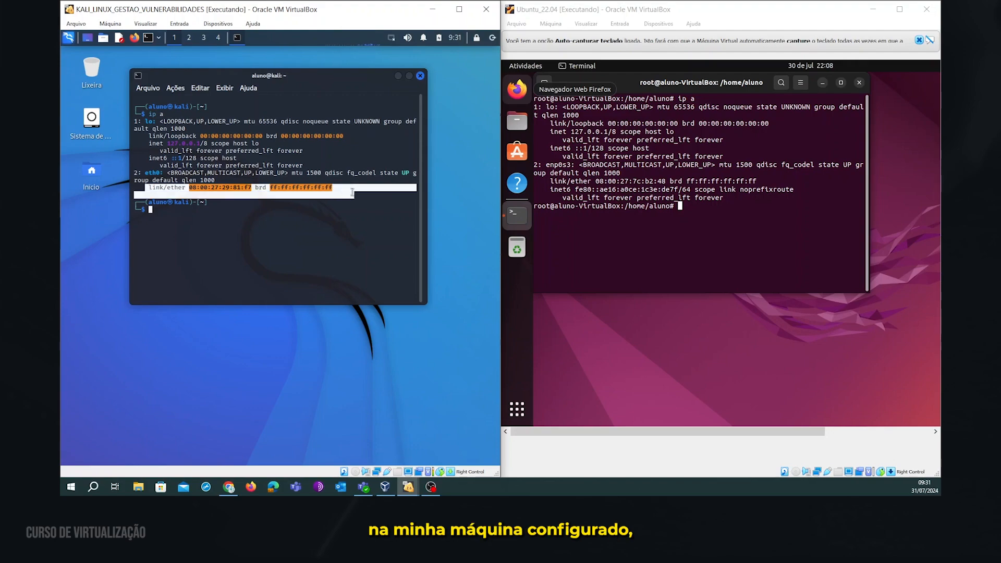
{"action": "left_click", "coordinate": [353, 192]}
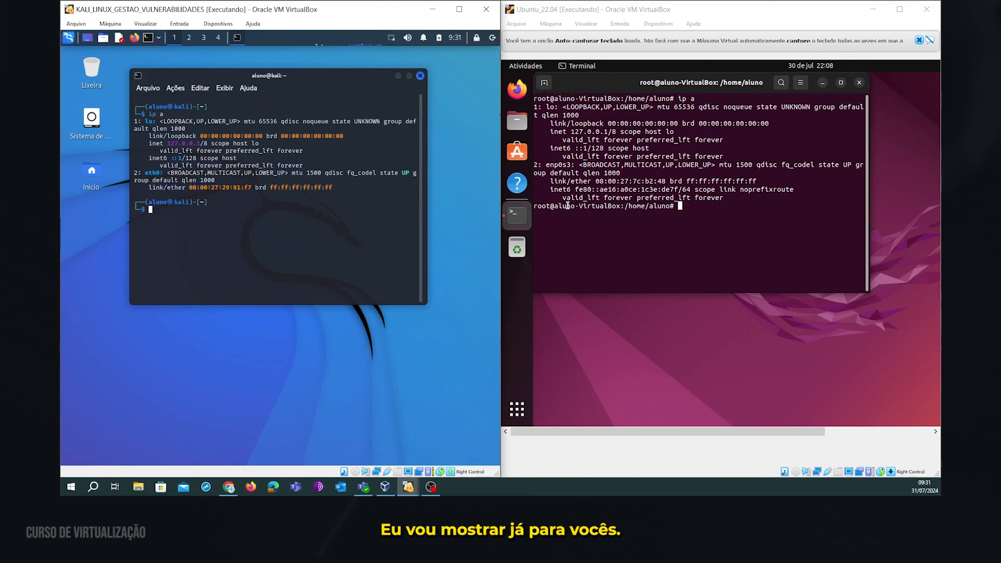
{"action": "left_click_drag", "start_coordinate": [546, 183], "coordinate": [748, 195]}
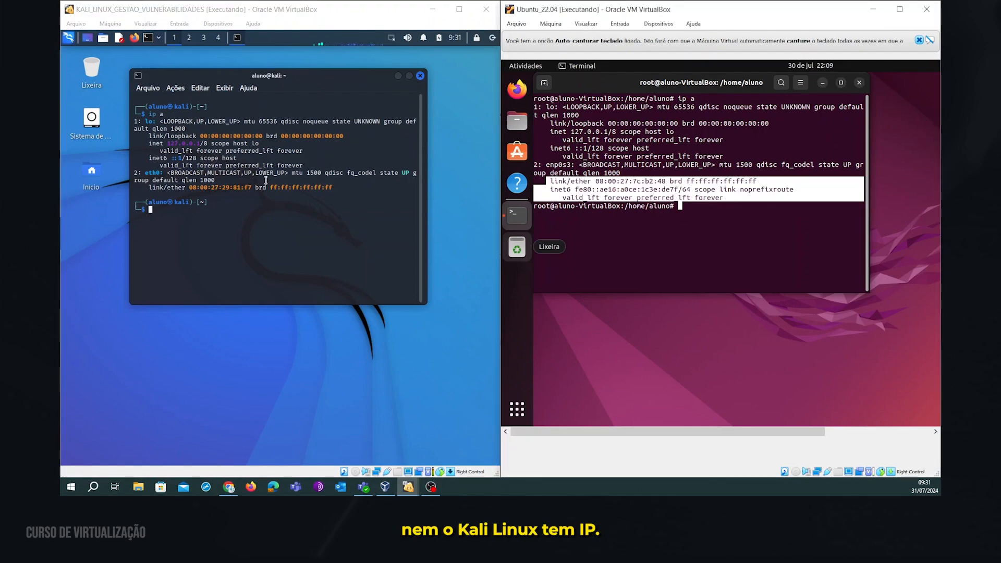
{"action": "left_click", "coordinate": [75, 23]}
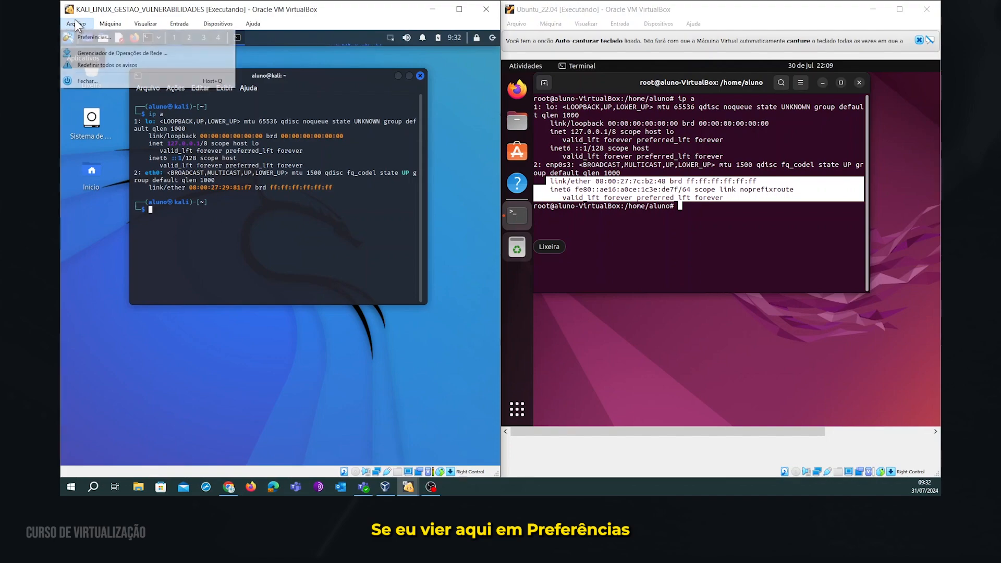
Check Preferences > Network to confirm no NAT network is defined, then cancel.
{"action": "left_click", "coordinate": [96, 37]}
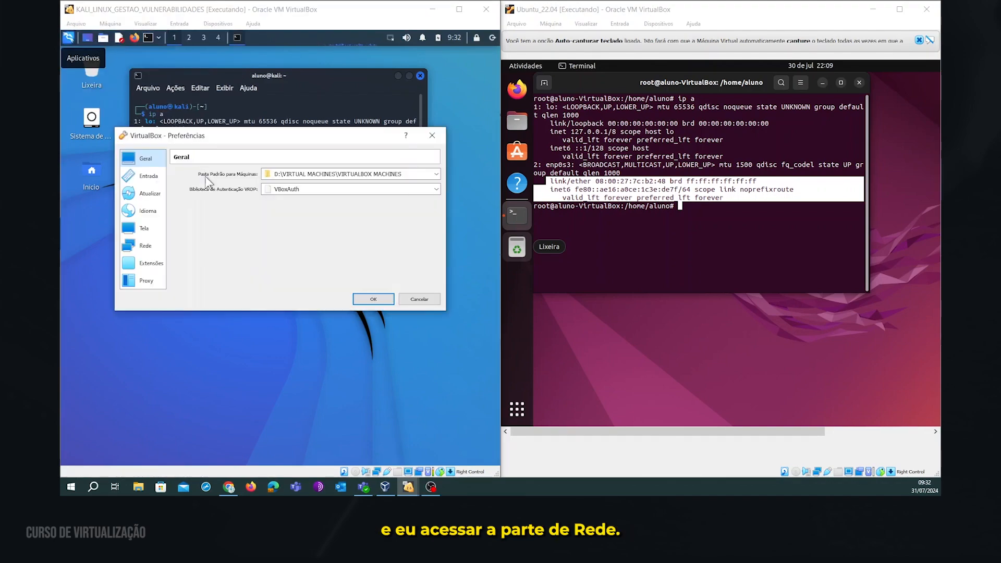
{"action": "left_click", "coordinate": [146, 243]}
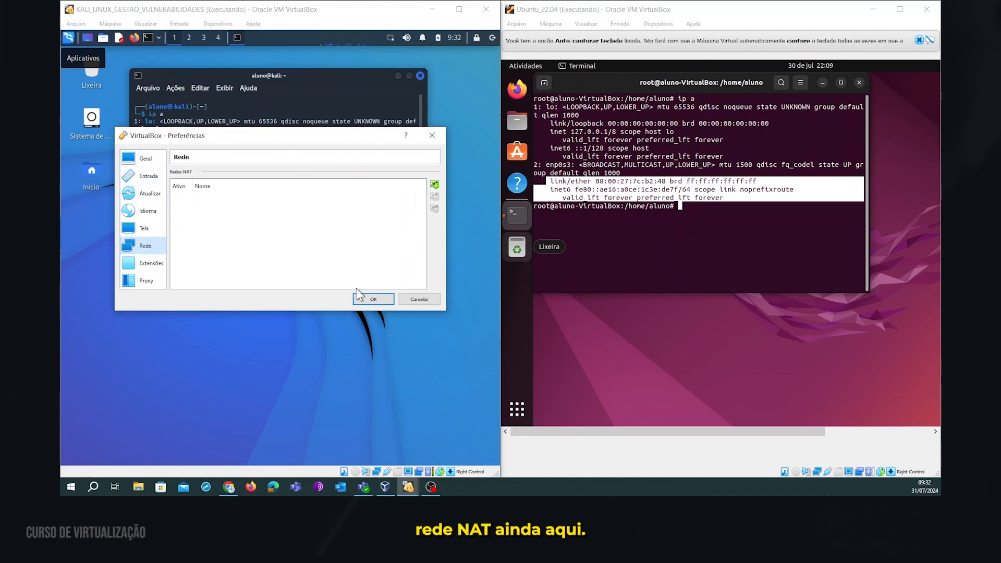
{"action": "left_click", "coordinate": [429, 299]}
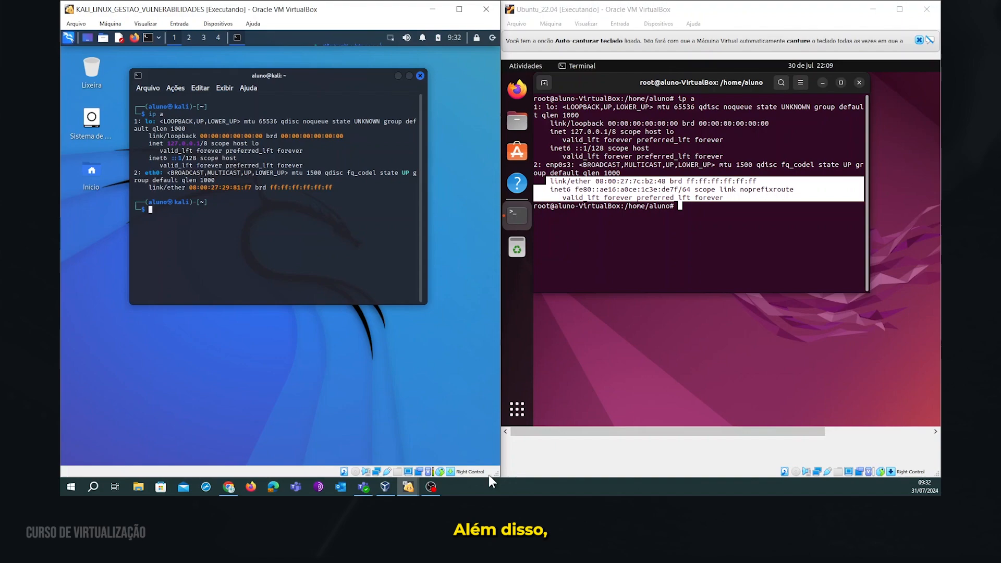
Review the Ubuntu_22.04 machine's network adapter settings without changing anything.
{"action": "left_click", "coordinate": [387, 486]}
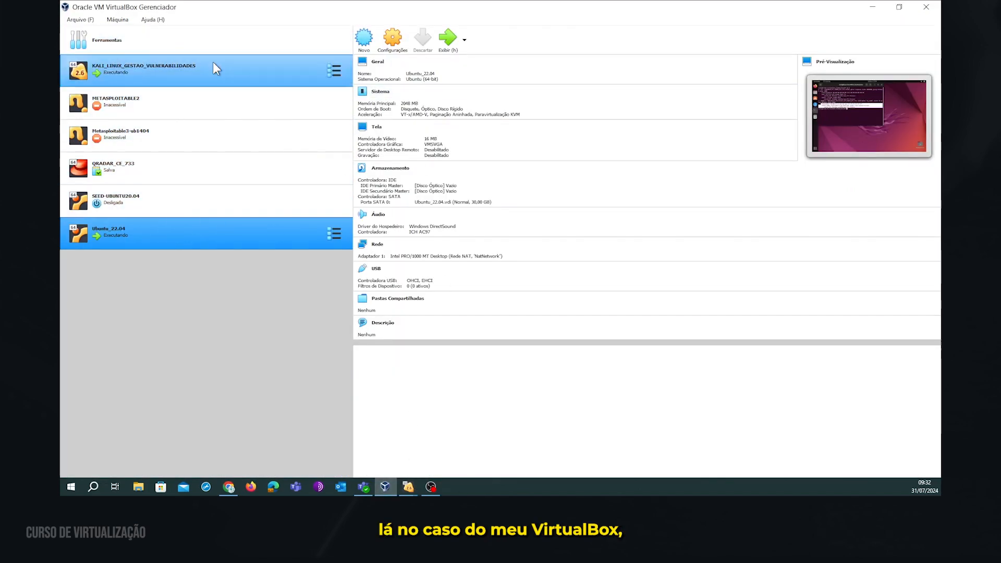
{"action": "left_click", "coordinate": [393, 38]}
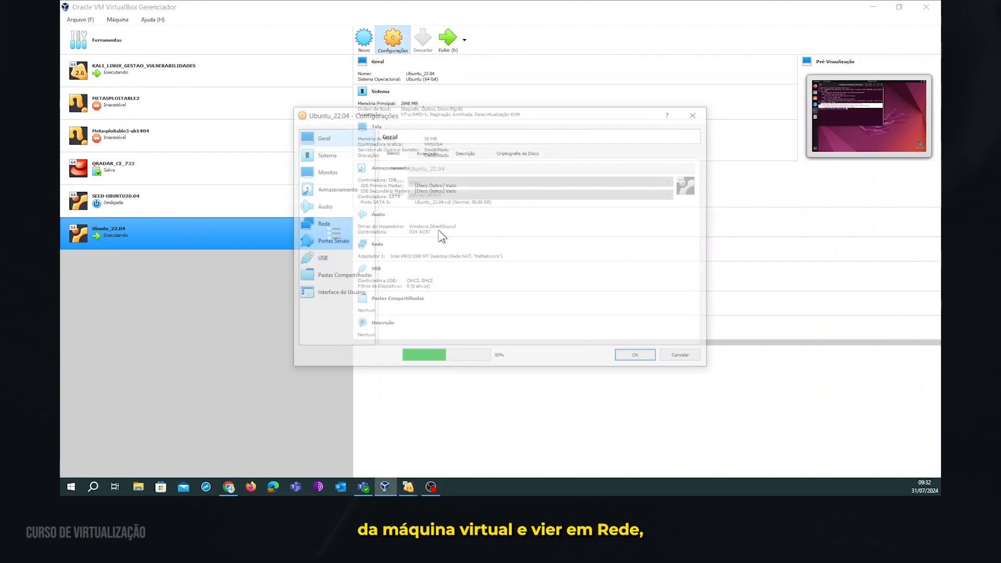
{"action": "left_click", "coordinate": [324, 225]}
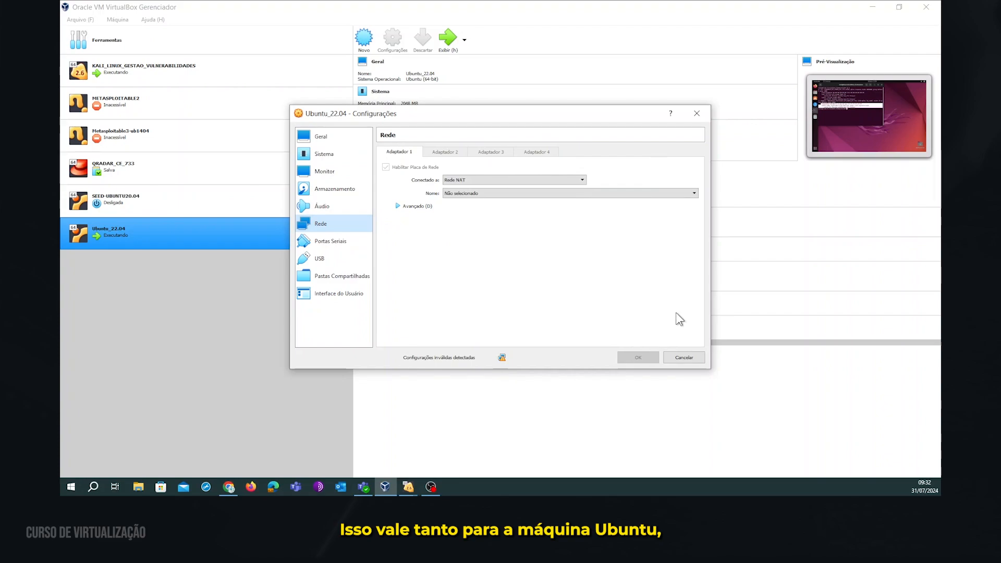
{"action": "left_click", "coordinate": [684, 358]}
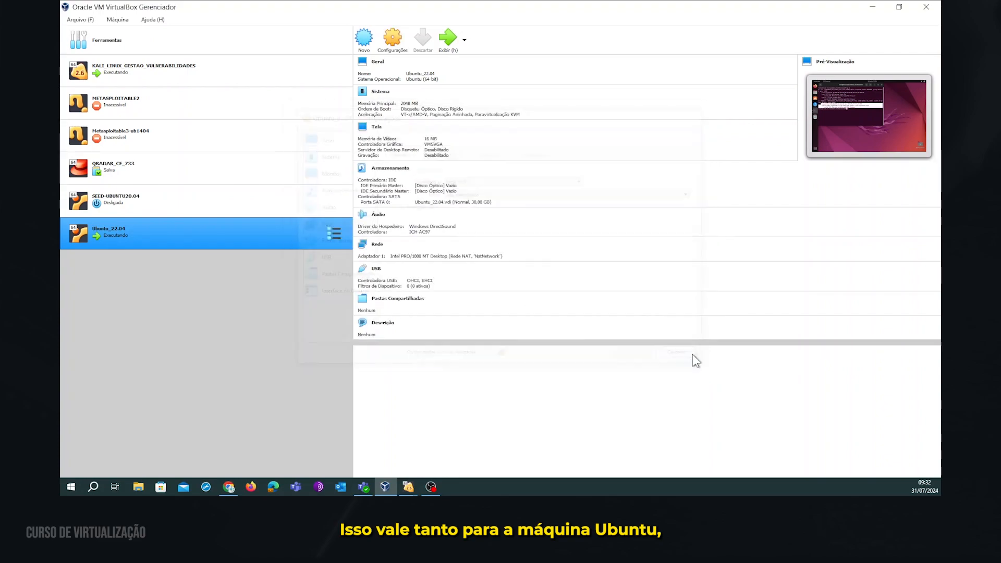
Check the Kali machine's adapter 1 Network Name list, finding no NAT network, then cancel.
{"action": "left_click", "coordinate": [214, 69]}
{"action": "left_click", "coordinate": [394, 51]}
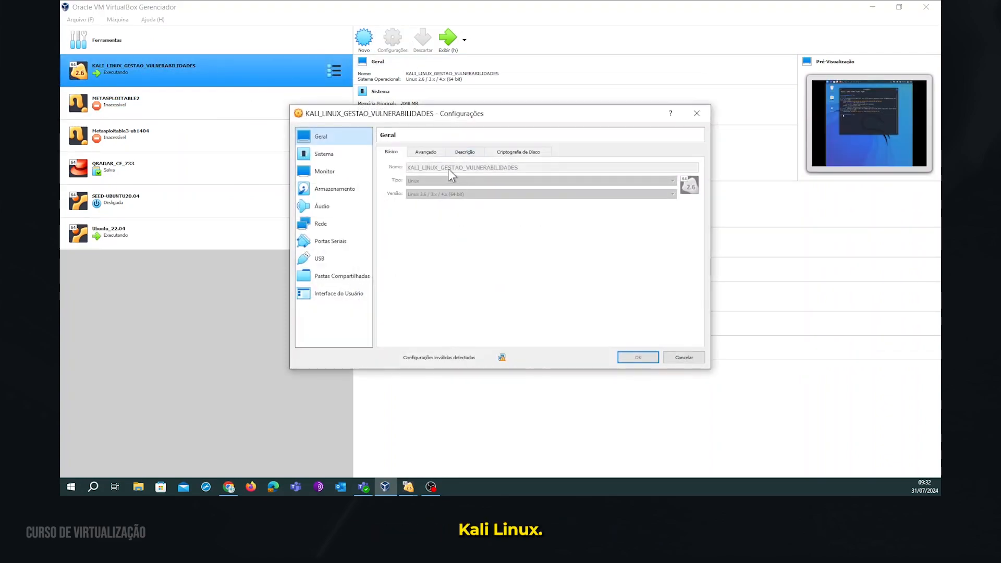
{"action": "left_click", "coordinate": [320, 224]}
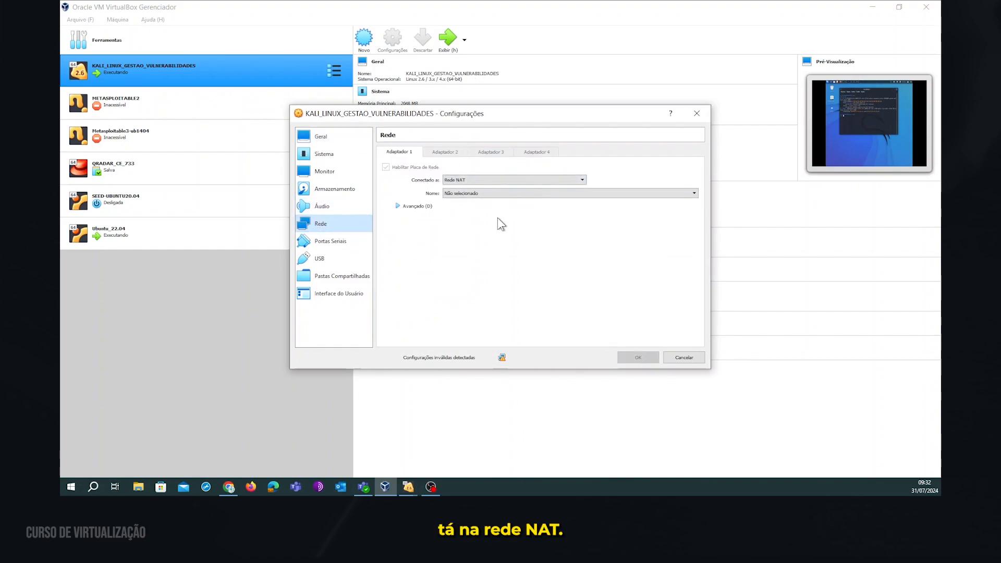
{"action": "left_click", "coordinate": [693, 194]}
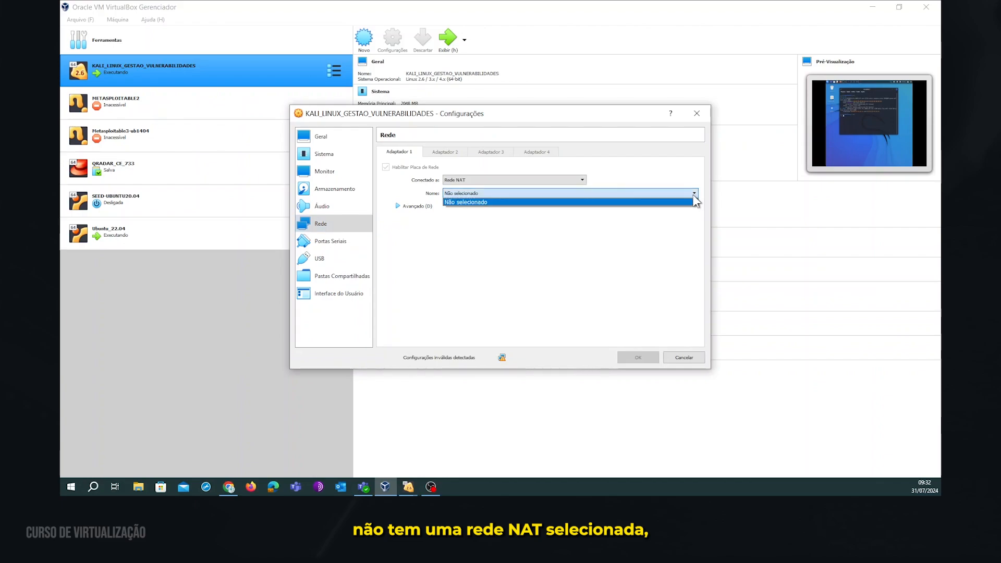
{"action": "left_click", "coordinate": [693, 194]}
{"action": "left_click", "coordinate": [693, 194]}
{"action": "left_click", "coordinate": [694, 194]}
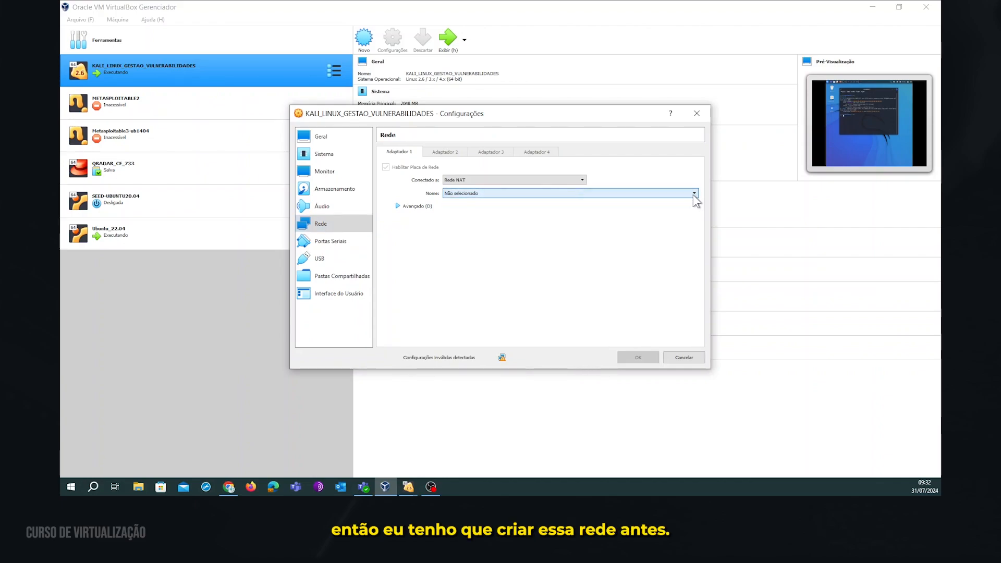
{"action": "left_click", "coordinate": [686, 356]}
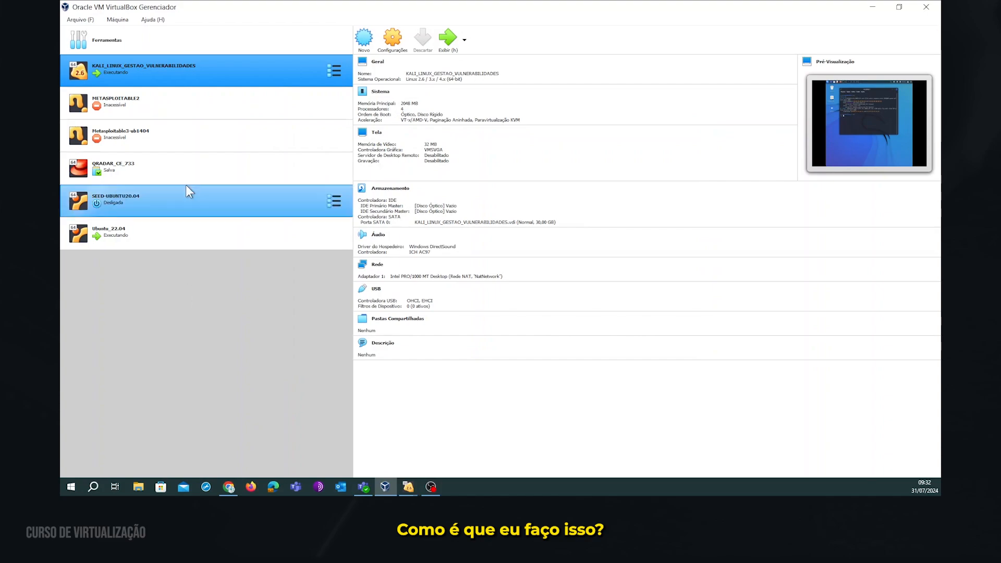
Add a NAT network named NatNetwork in Preferences > Network and save with OK.
{"action": "left_click", "coordinate": [79, 19]}
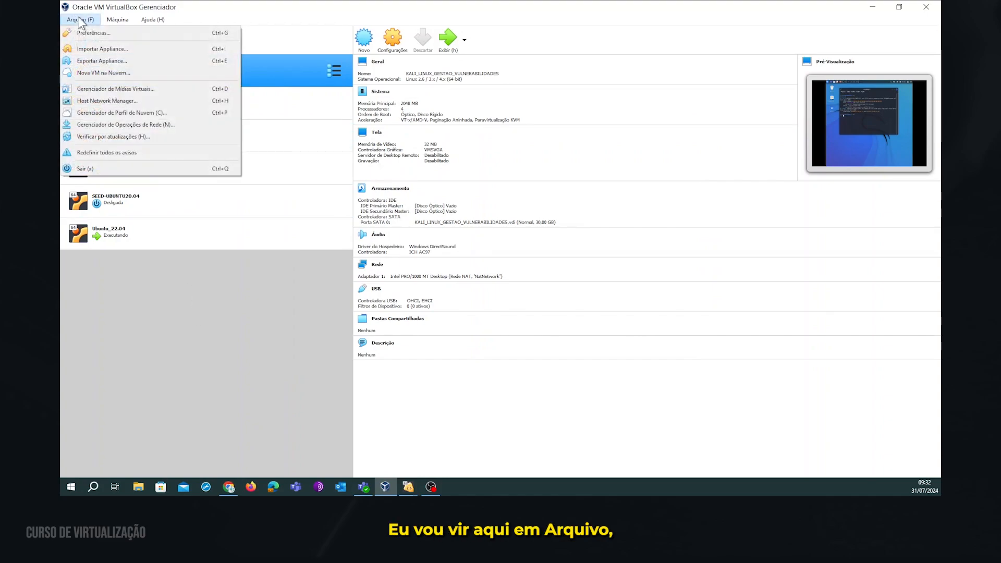
{"action": "left_click", "coordinate": [91, 35]}
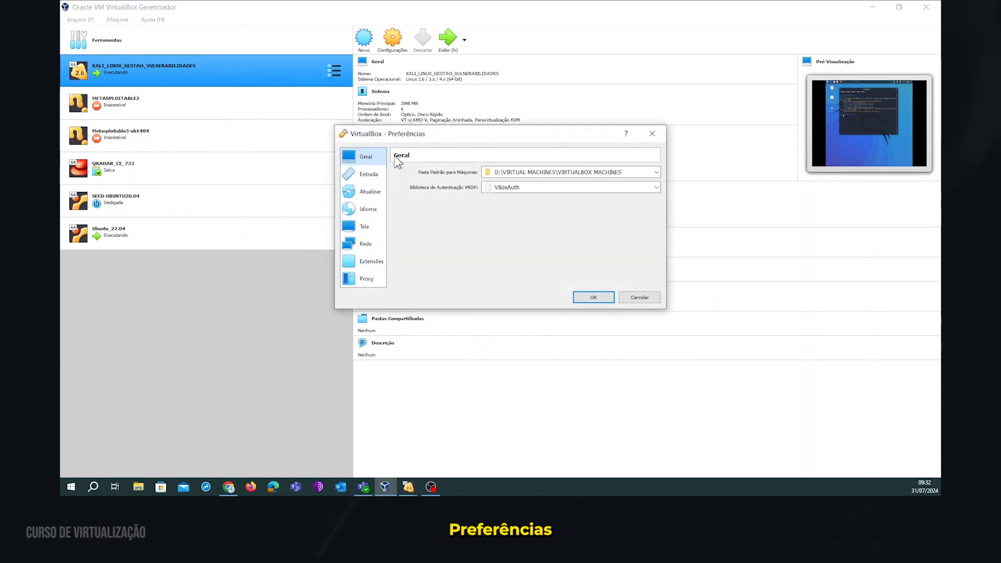
{"action": "left_click", "coordinate": [367, 246]}
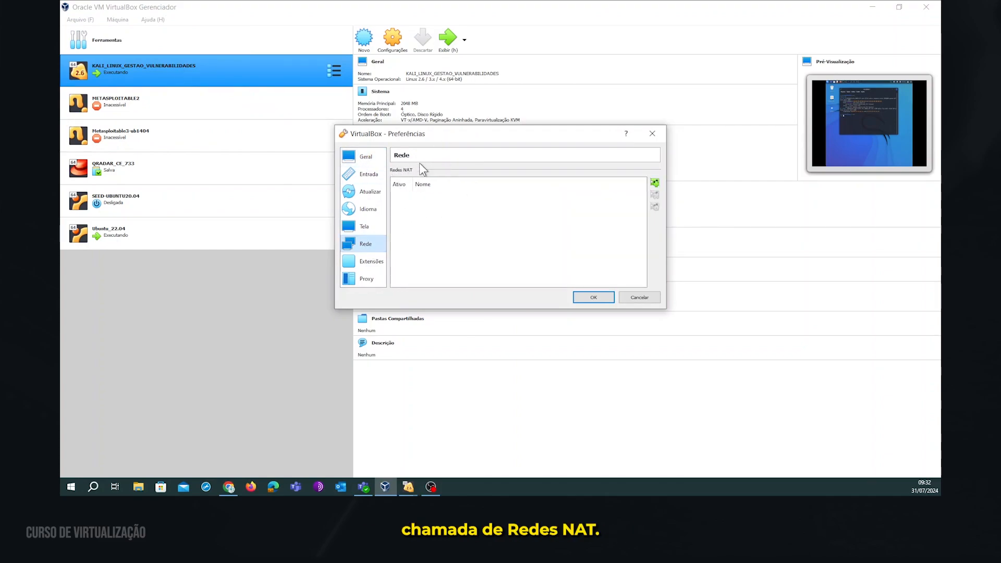
{"action": "left_click", "coordinate": [654, 182]}
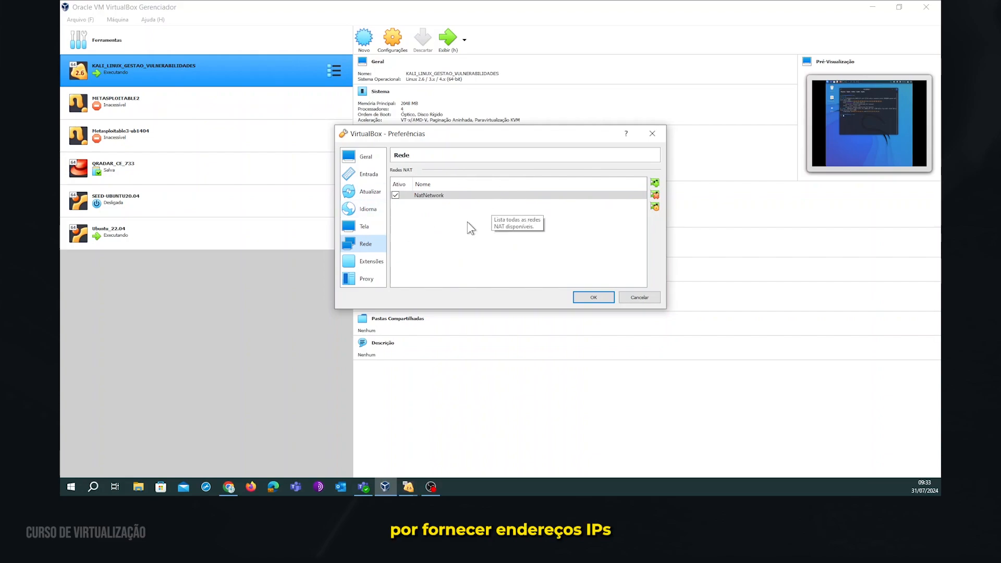
{"action": "left_click", "coordinate": [454, 237]}
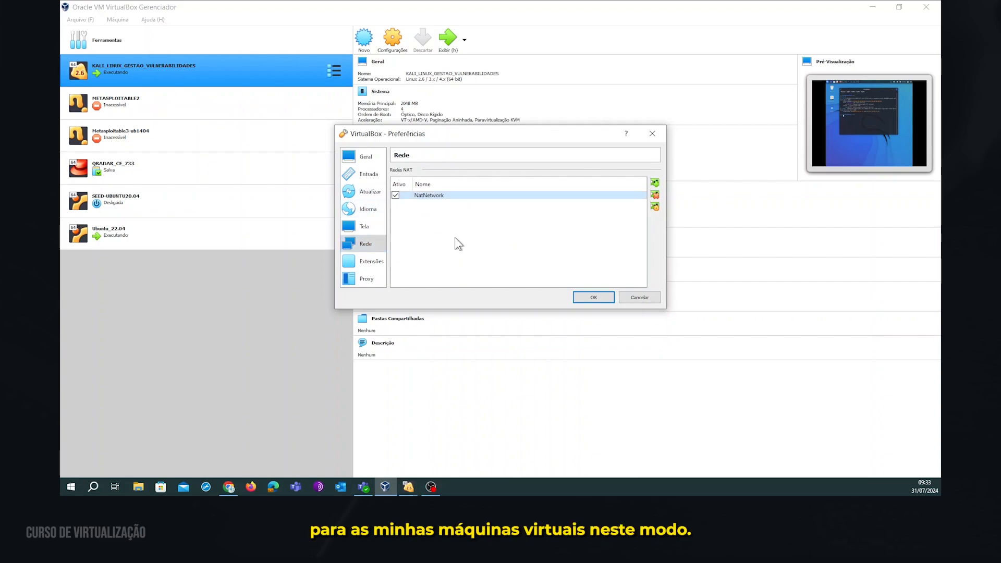
{"action": "left_click", "coordinate": [599, 299]}
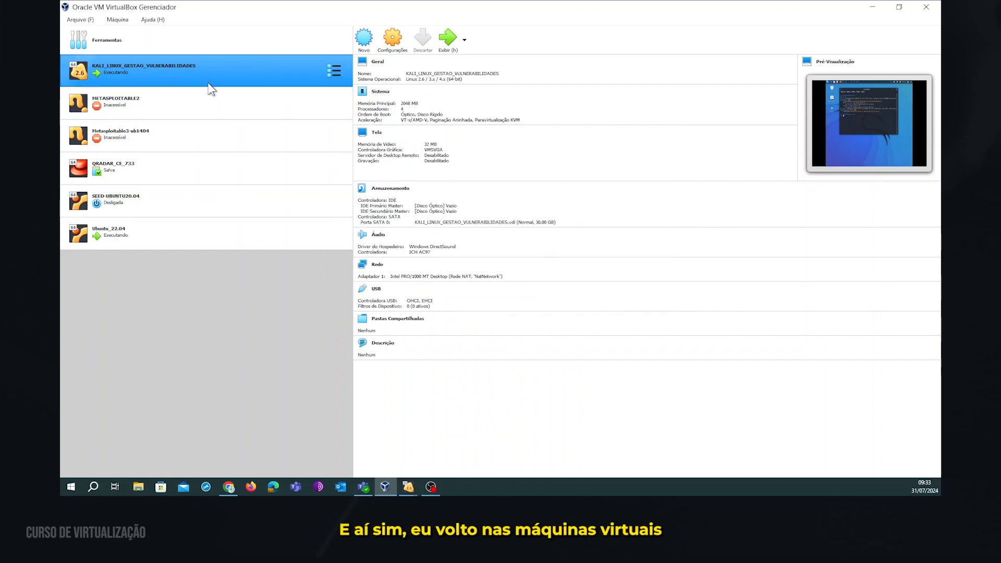
Attach the Kali machine's adapter 1 to the NAT network NatNetwork and save.
{"action": "left_click", "coordinate": [208, 234]}
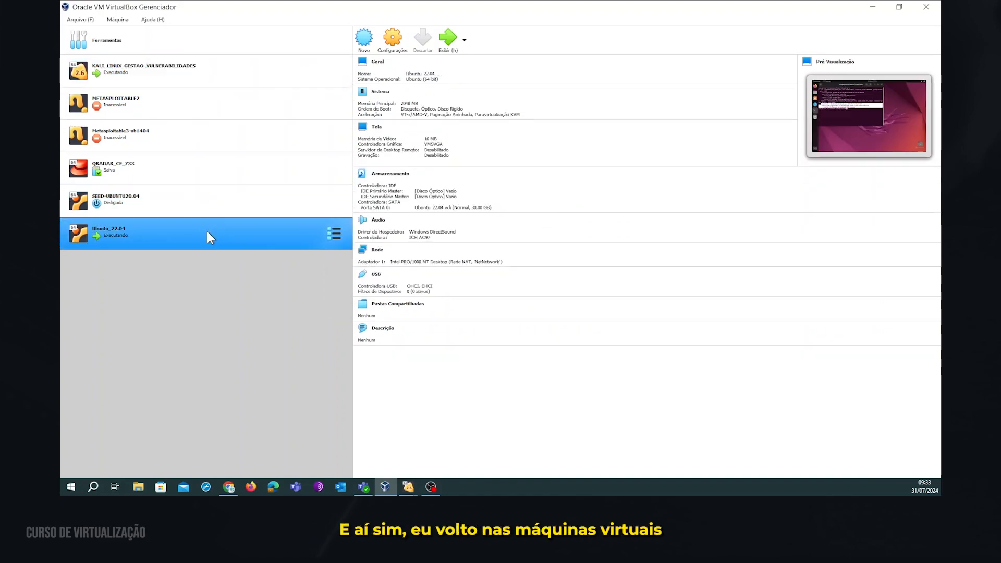
{"action": "left_click", "coordinate": [237, 70]}
{"action": "left_click", "coordinate": [399, 37]}
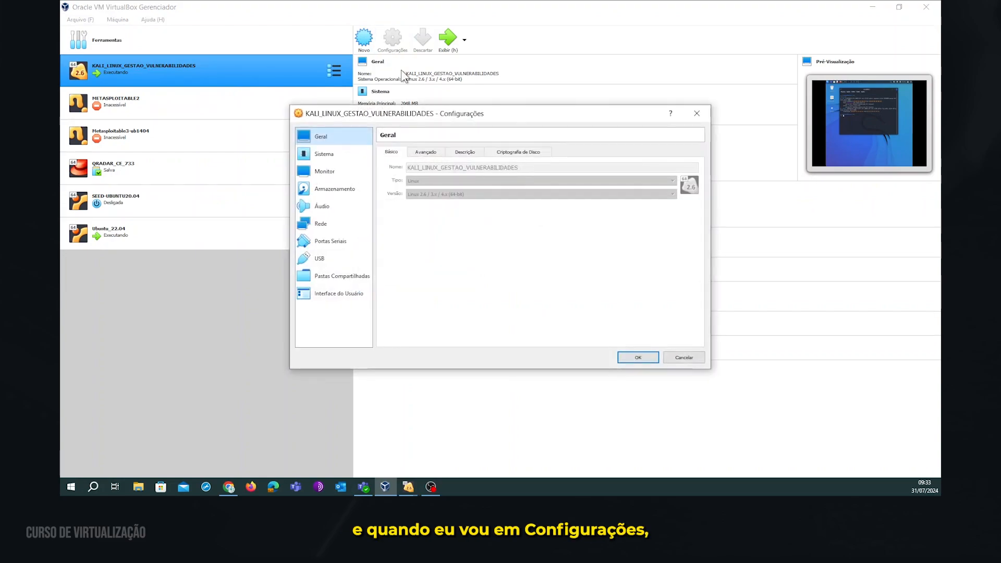
{"action": "left_click", "coordinate": [330, 226]}
{"action": "left_click", "coordinate": [490, 192]}
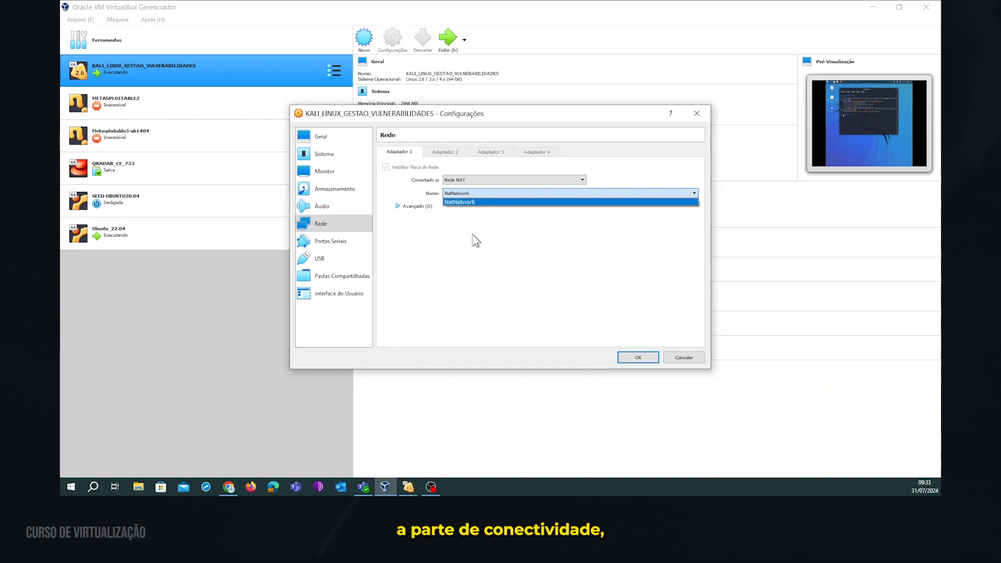
{"action": "left_click", "coordinate": [550, 286]}
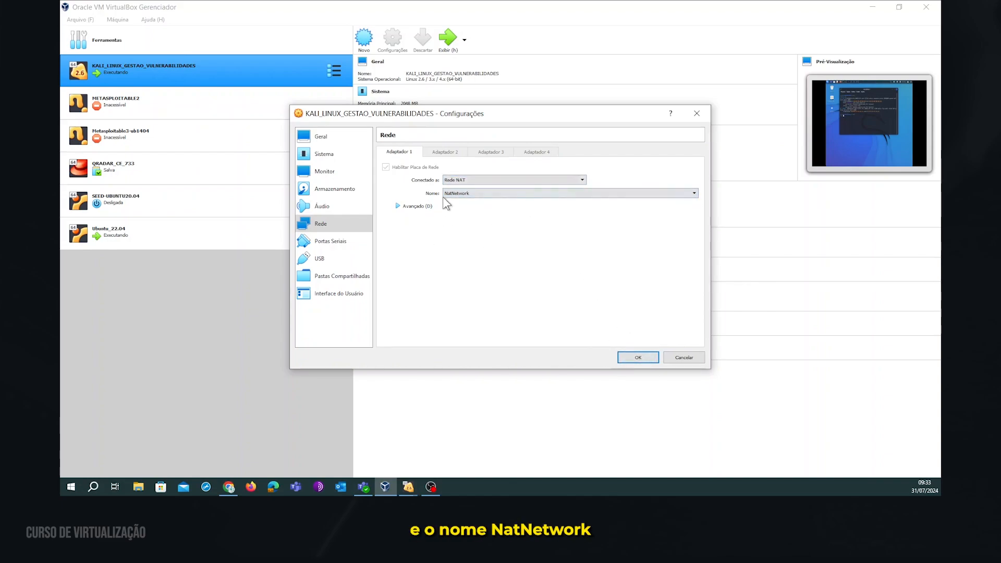
{"action": "left_click", "coordinate": [638, 357]}
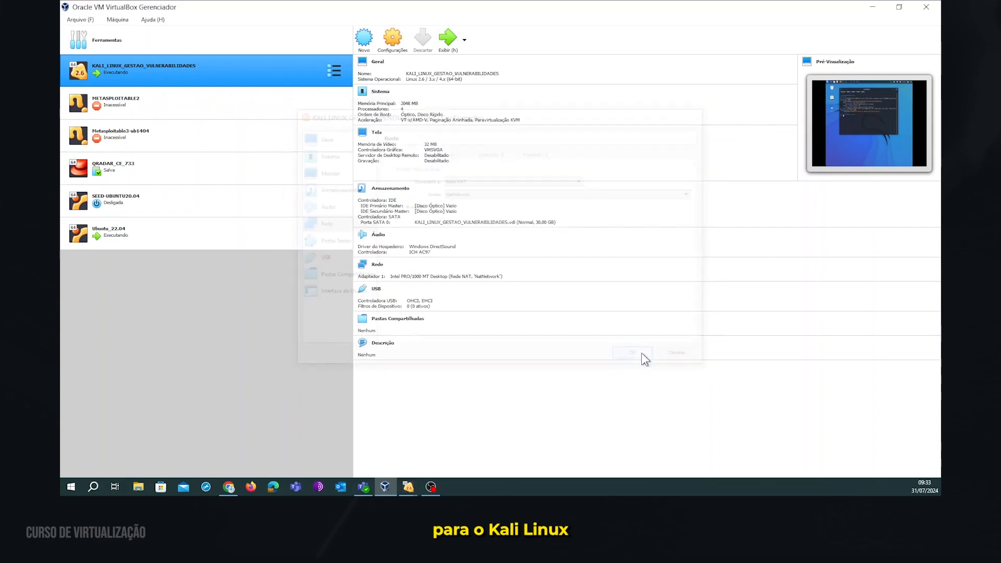
Confirm Ubuntu_22.04's adapter 1 is on NatNetwork and save its settings.
{"action": "left_click", "coordinate": [158, 230]}
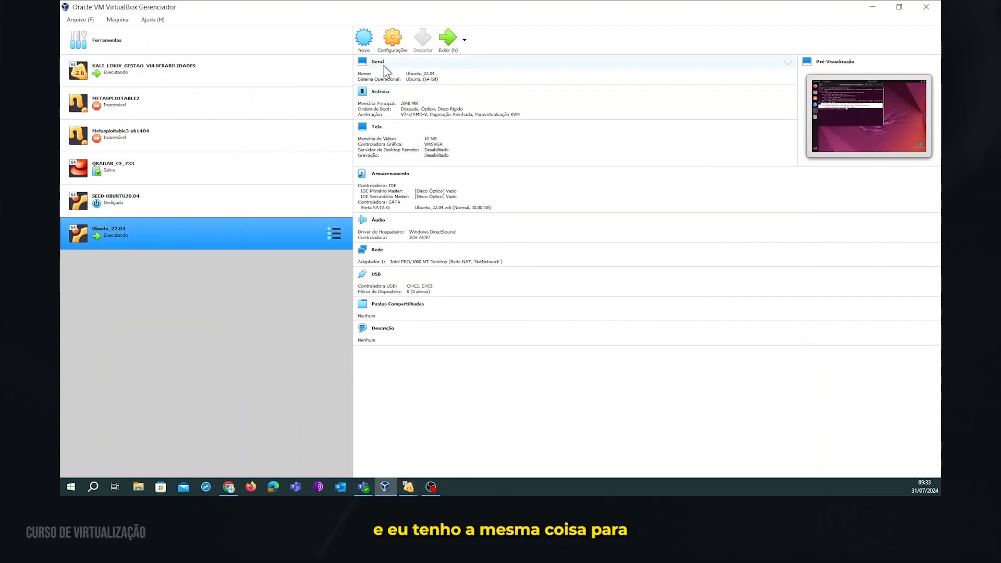
{"action": "left_click", "coordinate": [406, 45]}
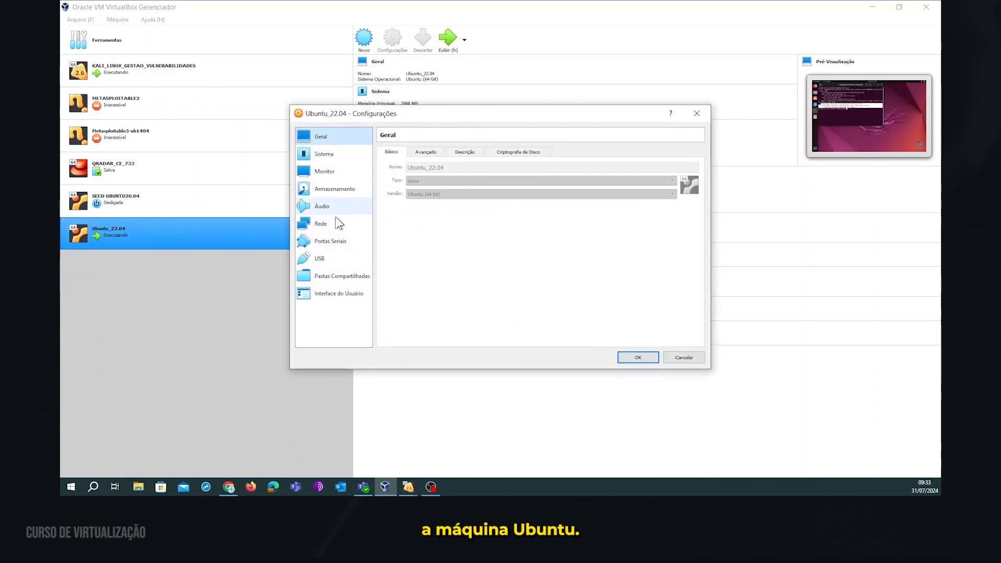
{"action": "left_click", "coordinate": [322, 224]}
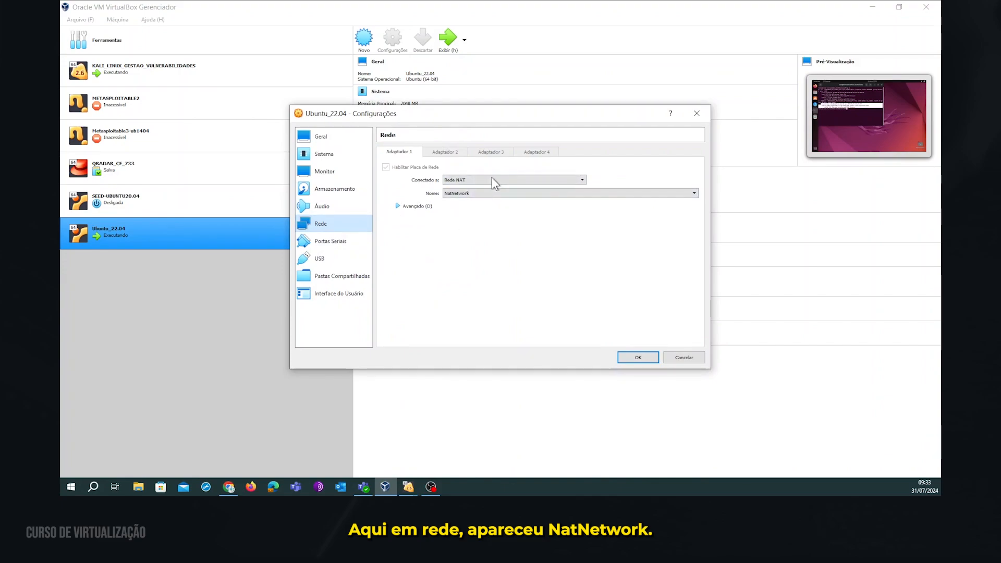
{"action": "left_click", "coordinate": [639, 358]}
Bring both VM windows forward and disconnect the Kali machine's network cable.
{"action": "mouse_move", "coordinate": [409, 485]}
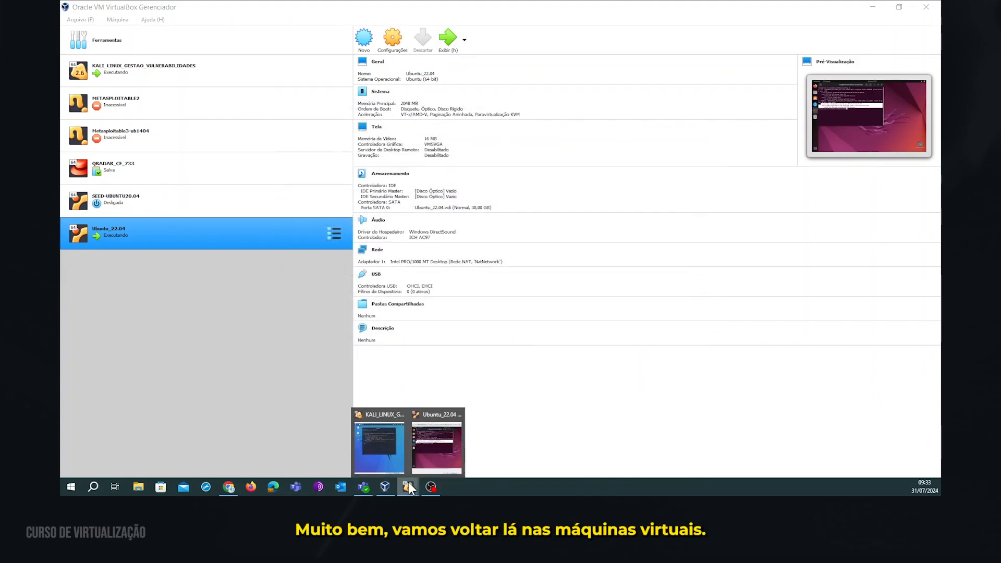
{"action": "left_click", "coordinate": [385, 448]}
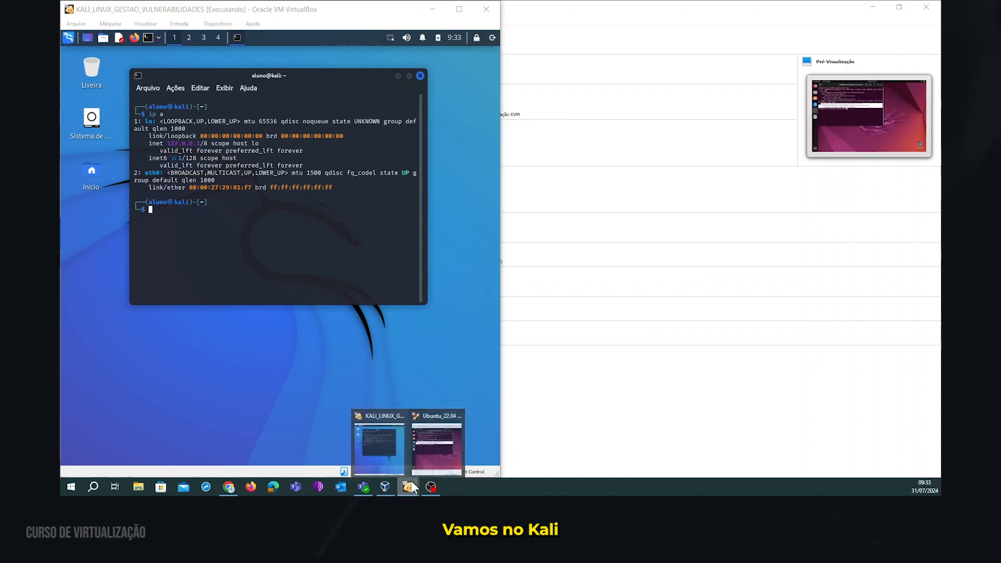
{"action": "left_click", "coordinate": [447, 436]}
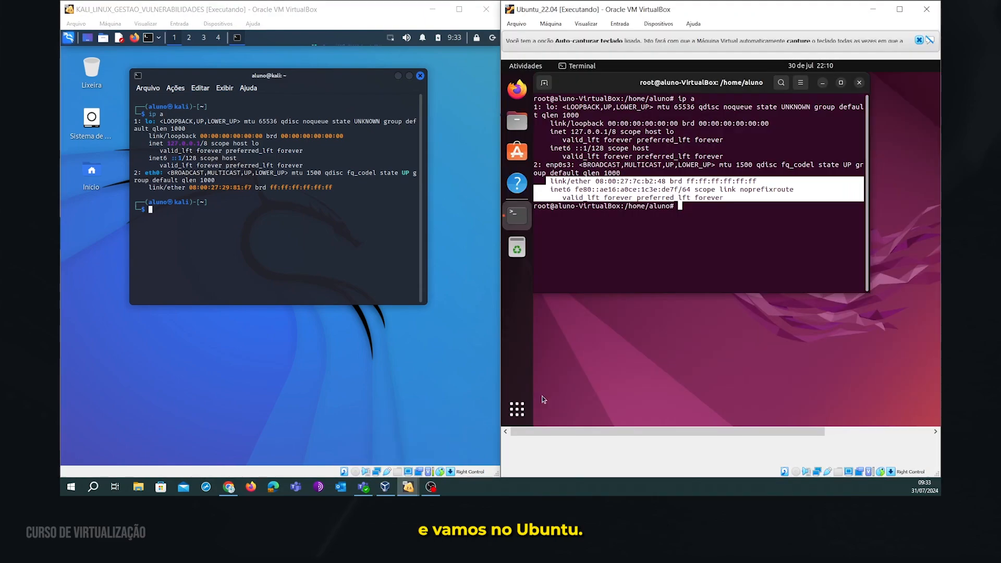
{"action": "right_click", "coordinate": [378, 469]}
{"action": "left_click", "coordinate": [409, 463]}
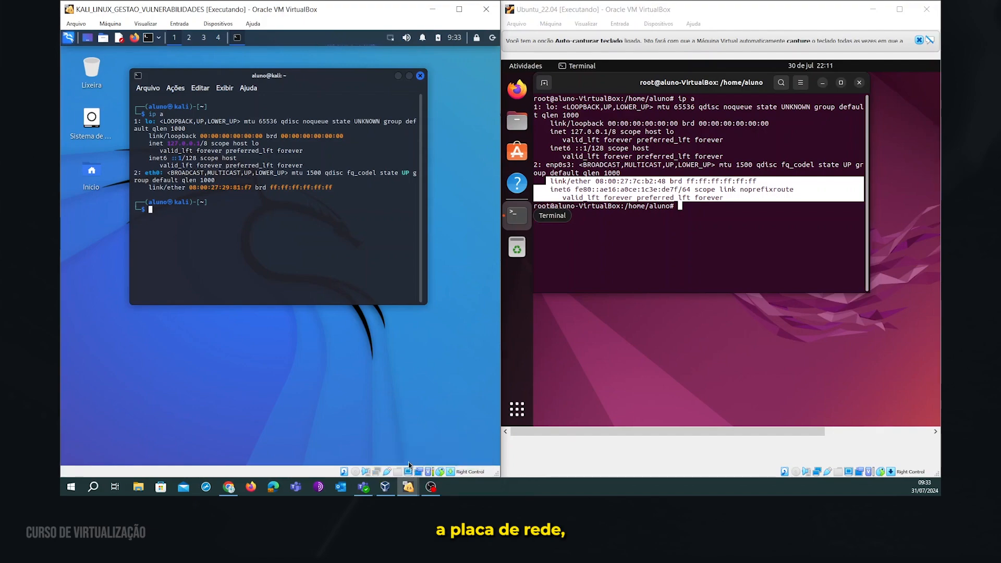
{"action": "right_click", "coordinate": [377, 470]}
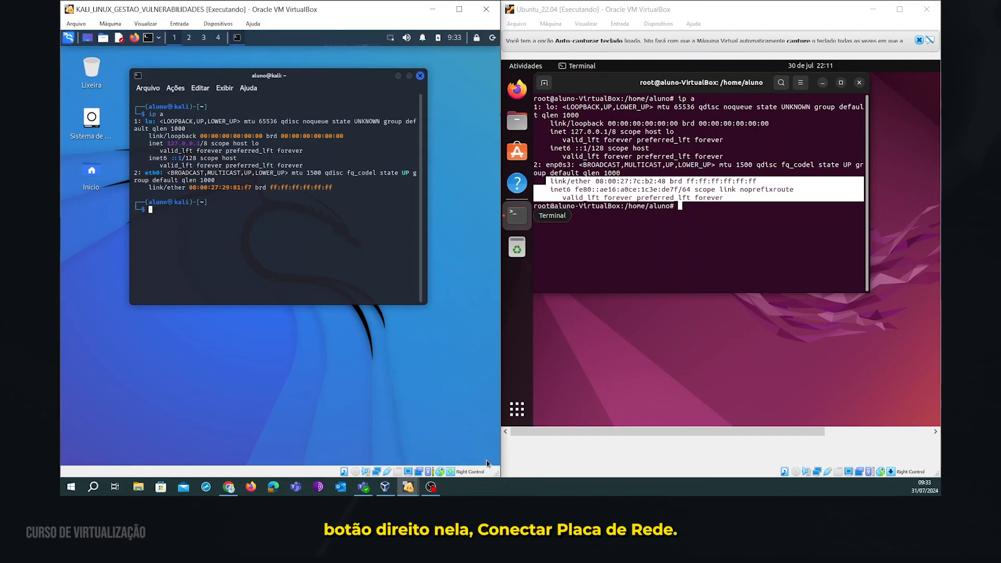
Disconnect and reconnect the Ubuntu machine's virtual network cable.
{"action": "right_click", "coordinate": [817, 472]}
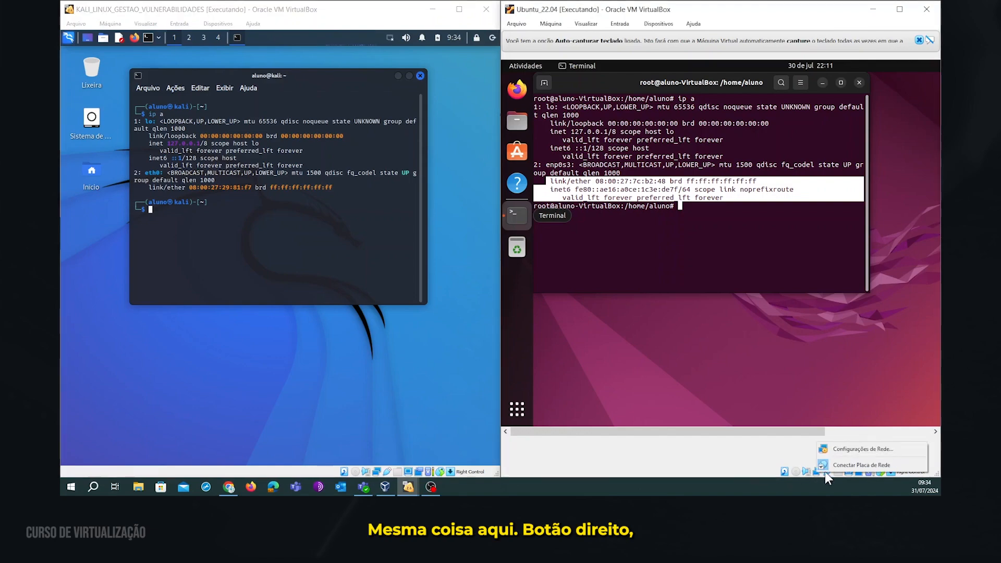
{"action": "left_click", "coordinate": [837, 466]}
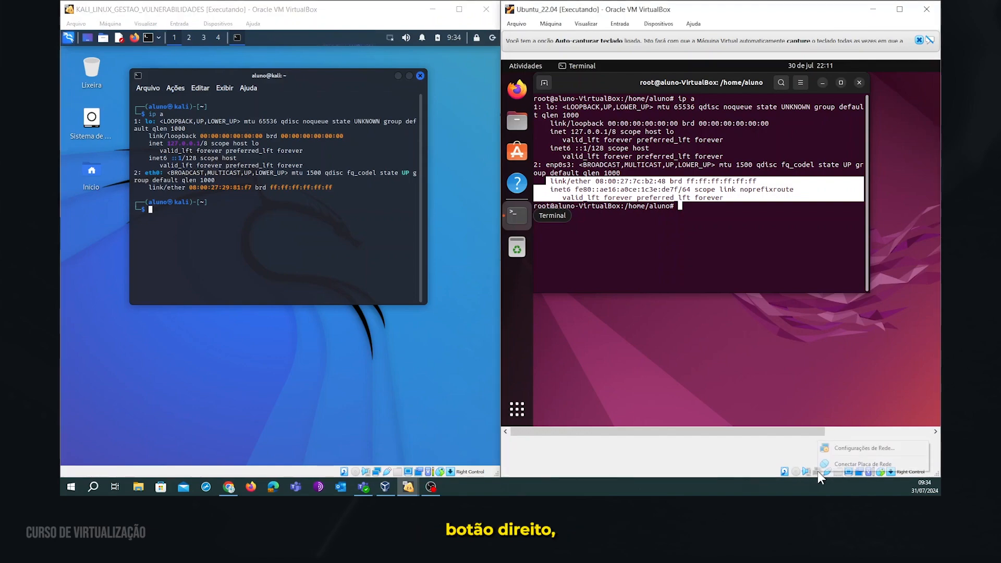
{"action": "right_click", "coordinate": [817, 472]}
{"action": "left_click", "coordinate": [845, 464]}
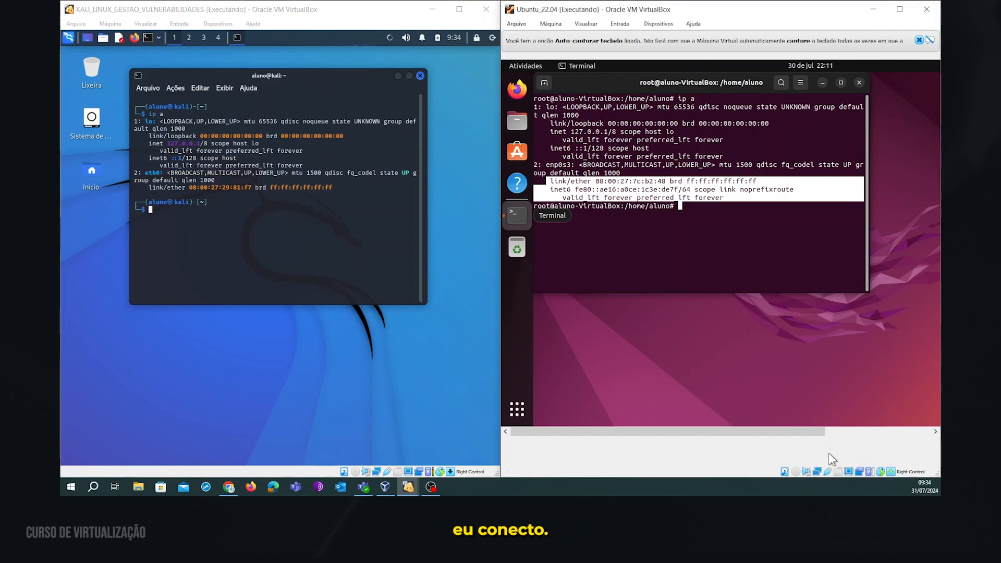
Clear the Kali terminal and run ip a in both the Kali and Ubuntu terminals.
{"action": "left_click", "coordinate": [269, 221]}
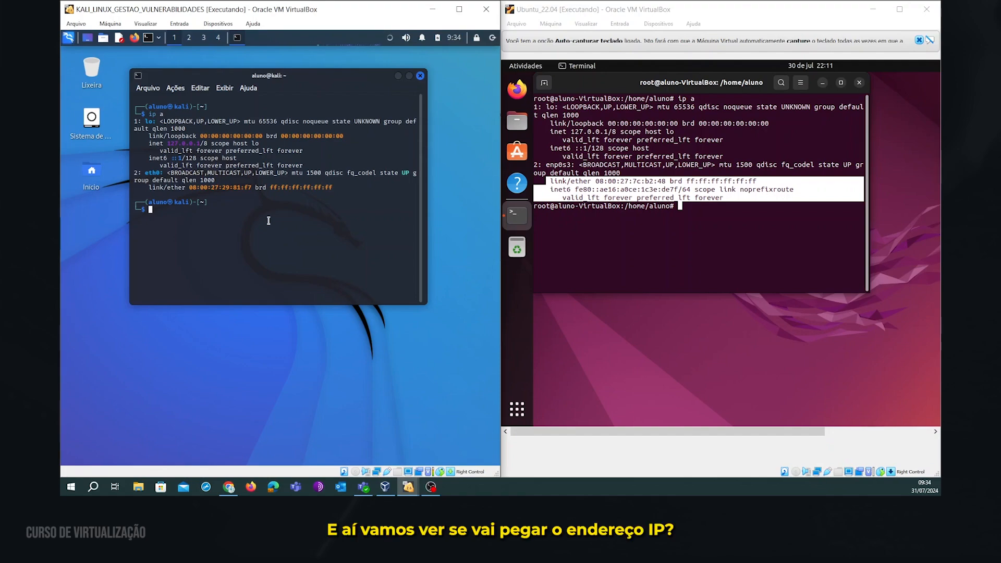
{"action": "type", "text": "cl"}
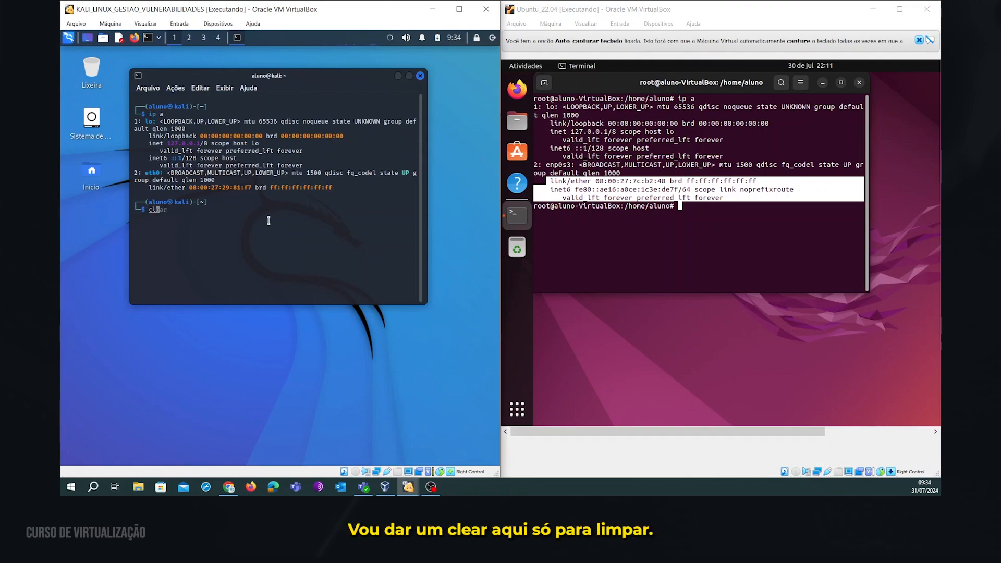
{"action": "type", "text": "ear"}
{"action": "key", "text": "Return"}
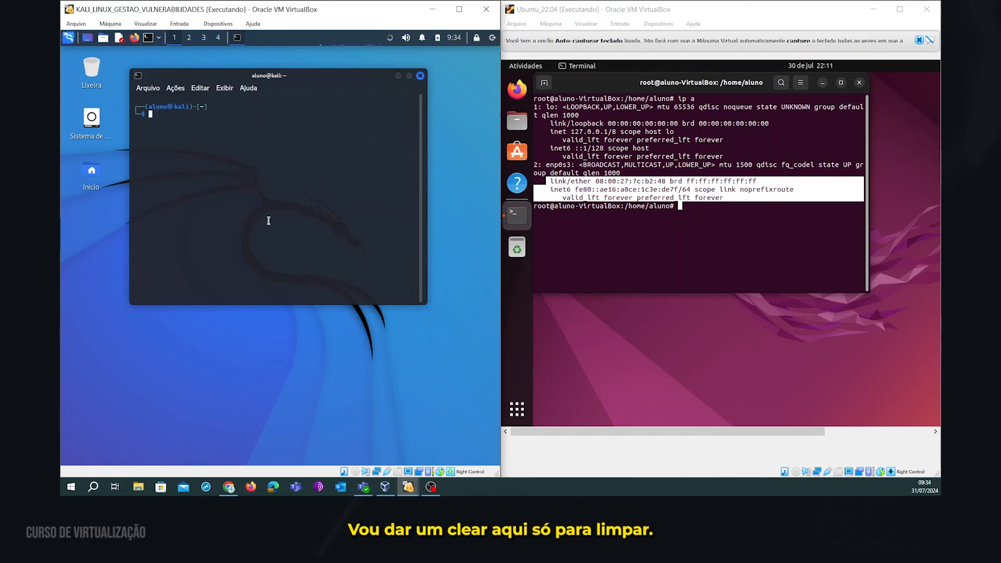
{"action": "type", "text": "ip a"}
{"action": "key", "text": "Return"}
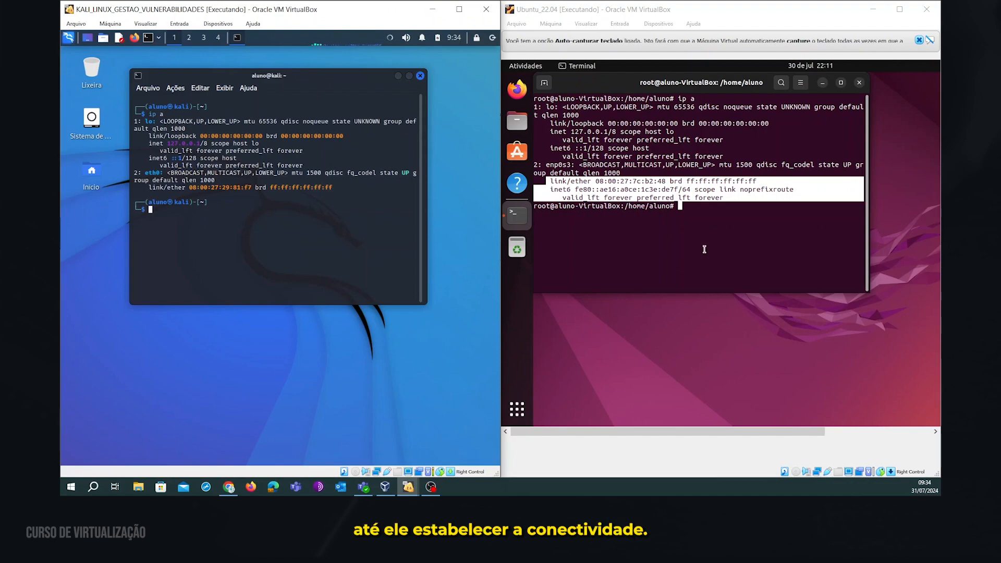
{"action": "left_click", "coordinate": [727, 219]}
{"action": "type", "text": "ip a"}
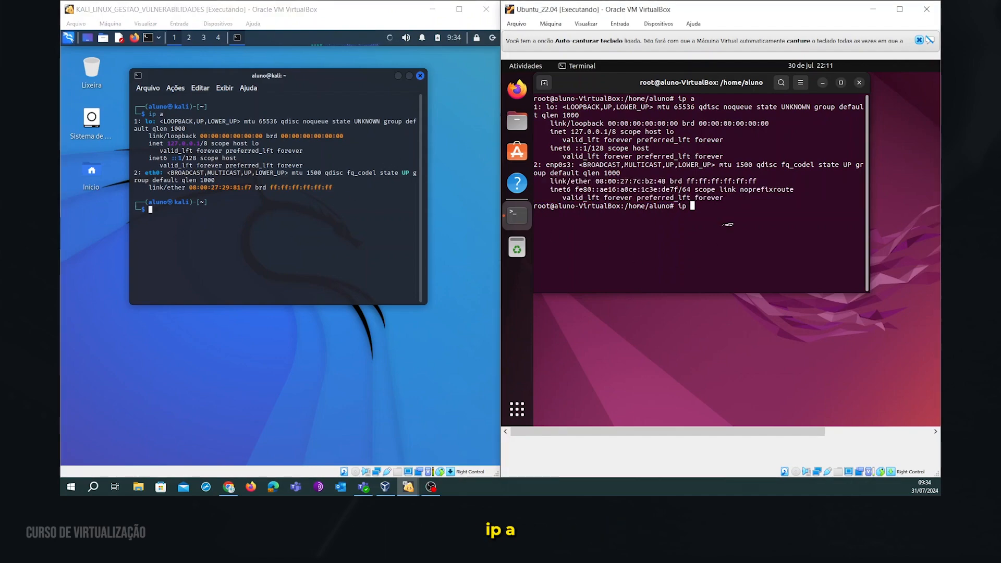
{"action": "key", "text": "Return"}
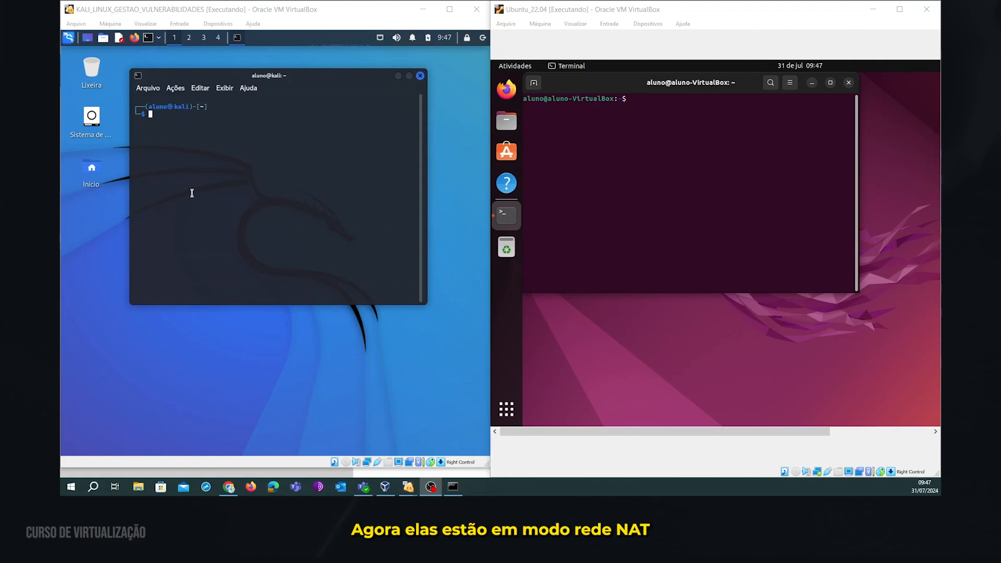
Run ifconfig in the Kali terminal and highlight its address 10.0.2.4.
{"action": "left_click", "coordinate": [220, 144]}
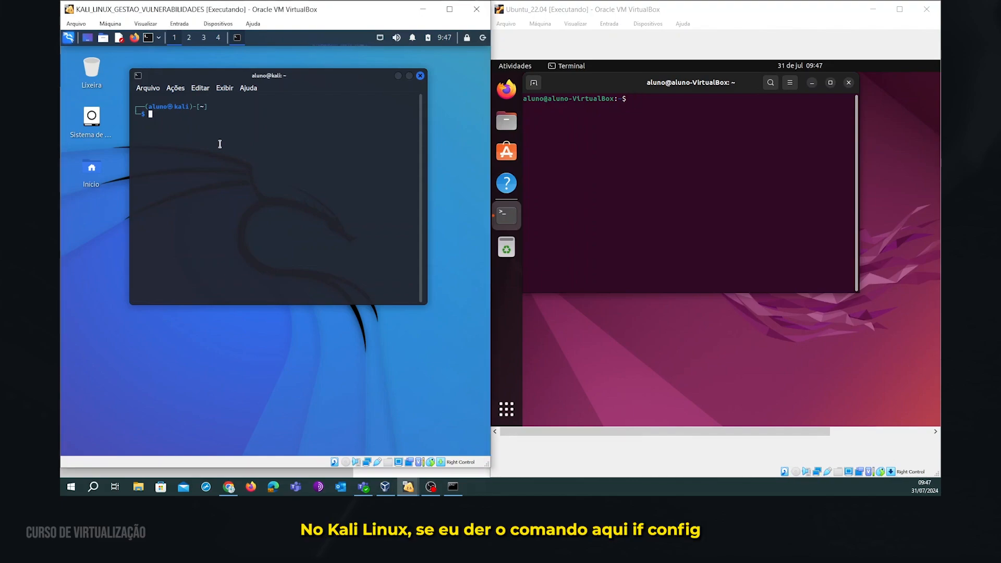
{"action": "type", "text": "ifconfig"}
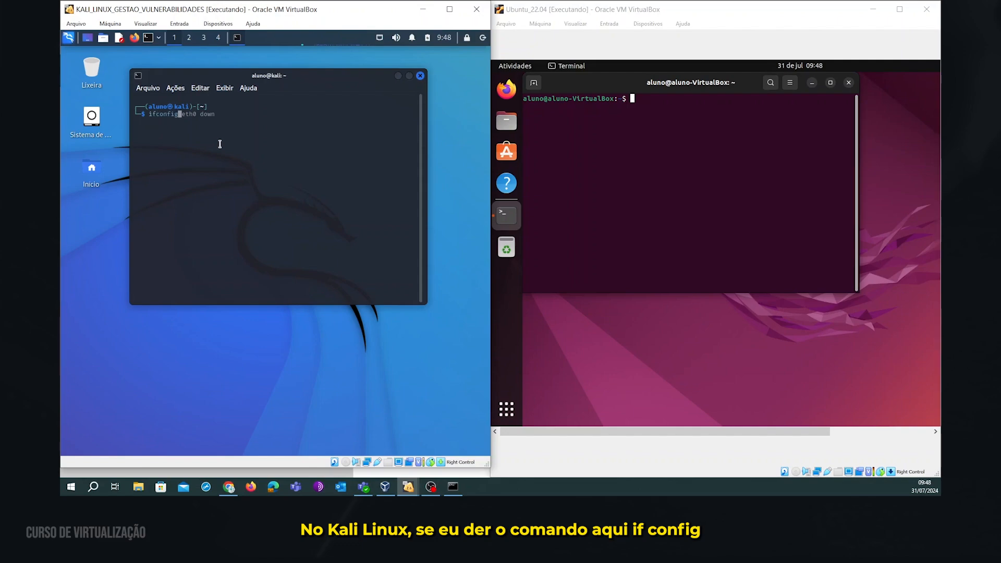
{"action": "key", "text": "Return"}
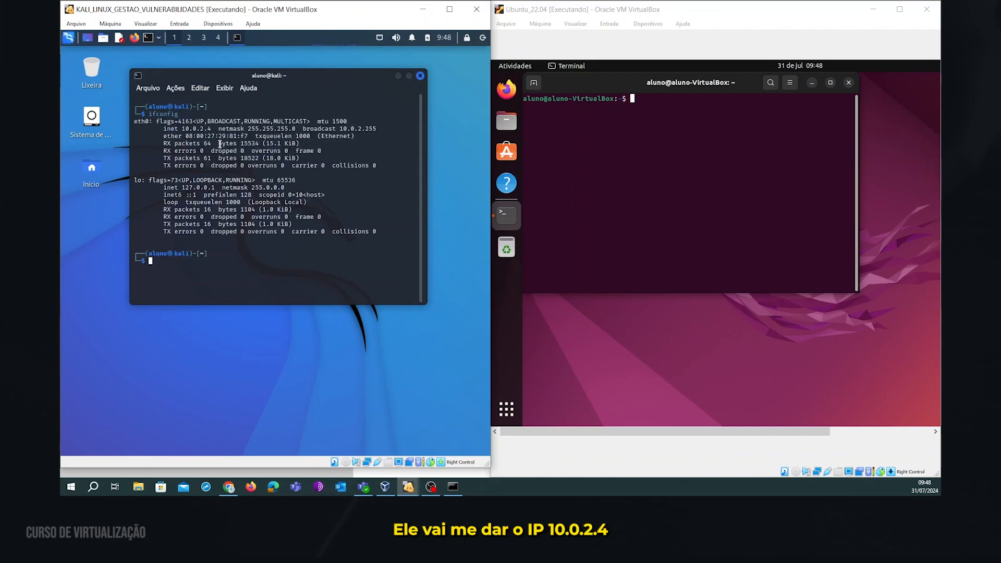
{"action": "left_click_drag", "start_coordinate": [182, 129], "coordinate": [214, 129]}
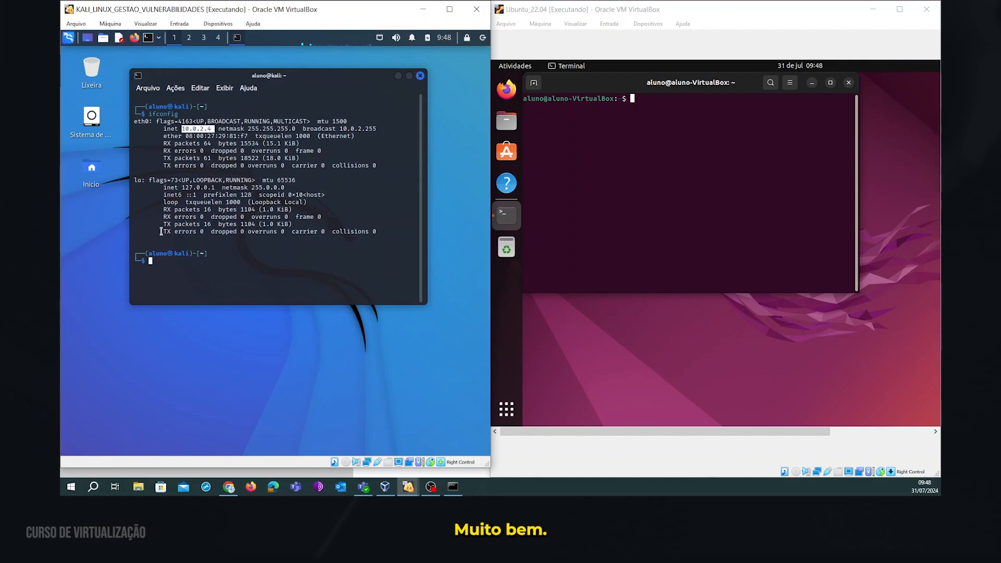
{"action": "left_click", "coordinate": [614, 164]}
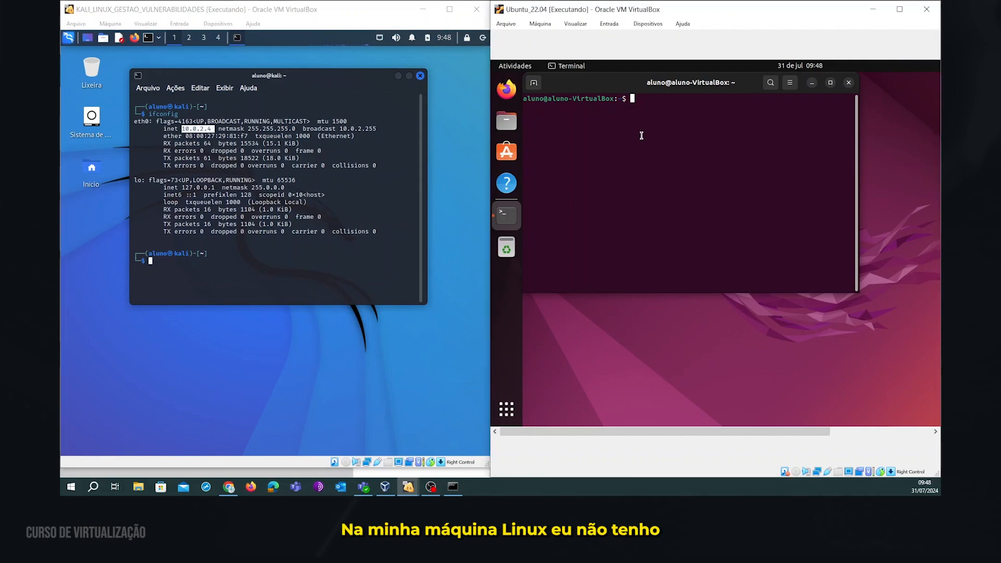
{"action": "left_click", "coordinate": [262, 159]}
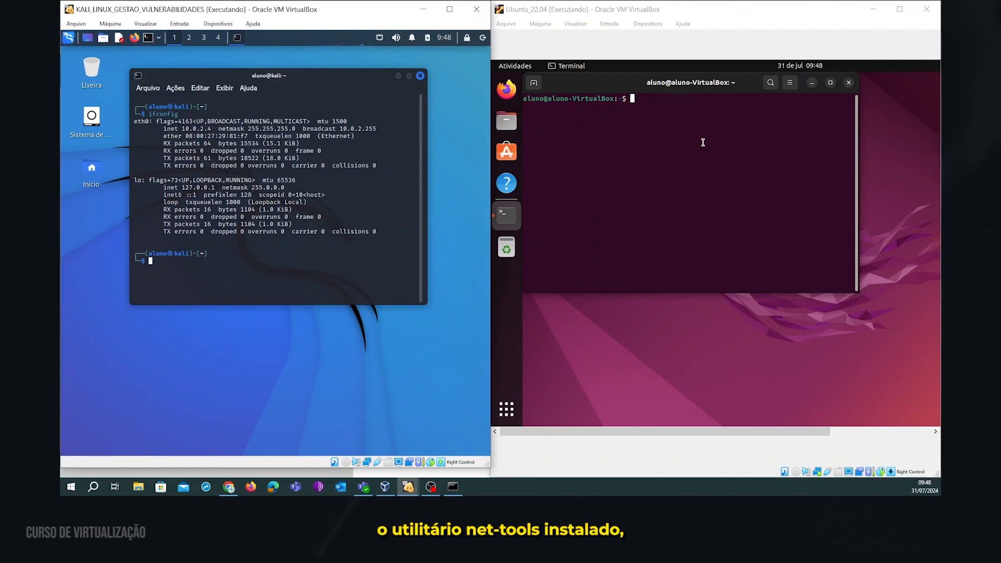
Run ip a in the Ubuntu terminal and highlight its address 10.0.2.15.
{"action": "left_click", "coordinate": [681, 136]}
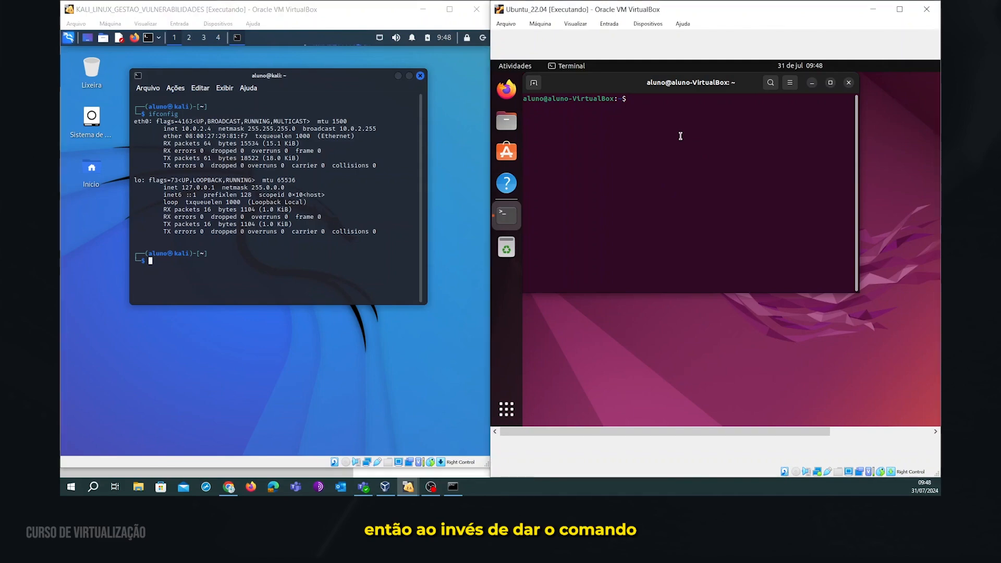
{"action": "type", "text": "i"}
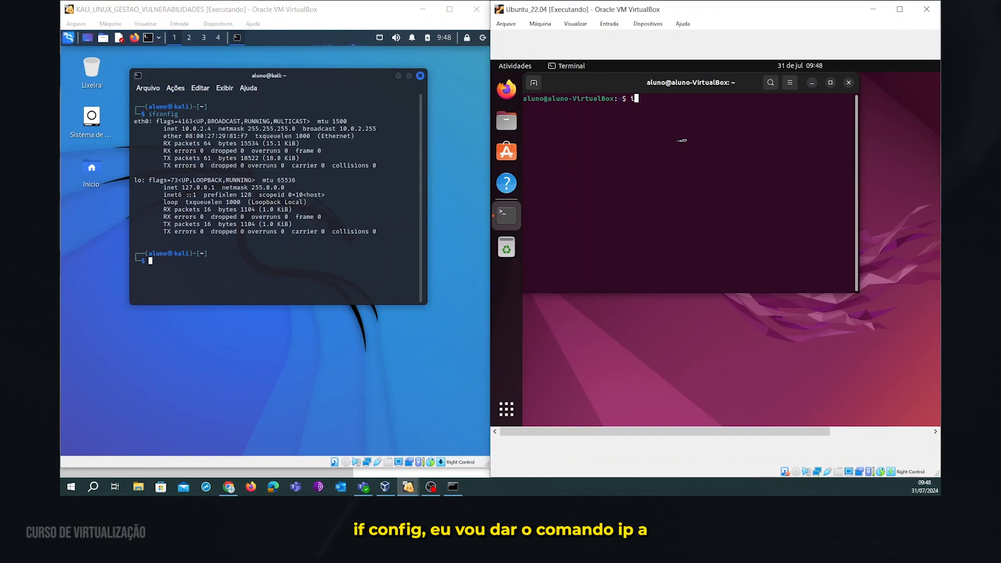
{"action": "type", "text": "p a"}
{"action": "key", "text": "Return"}
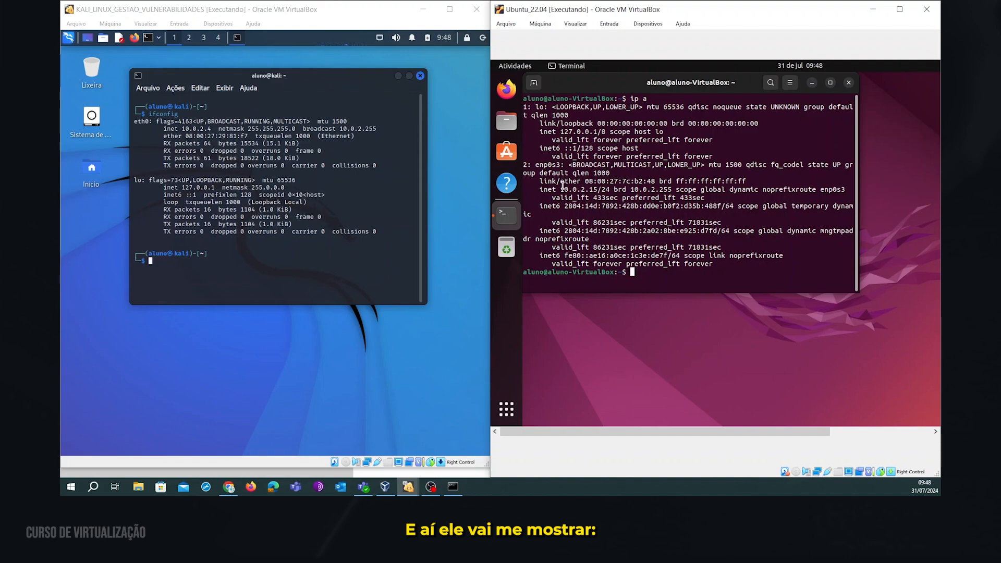
{"action": "left_click_drag", "start_coordinate": [561, 189], "coordinate": [599, 190]}
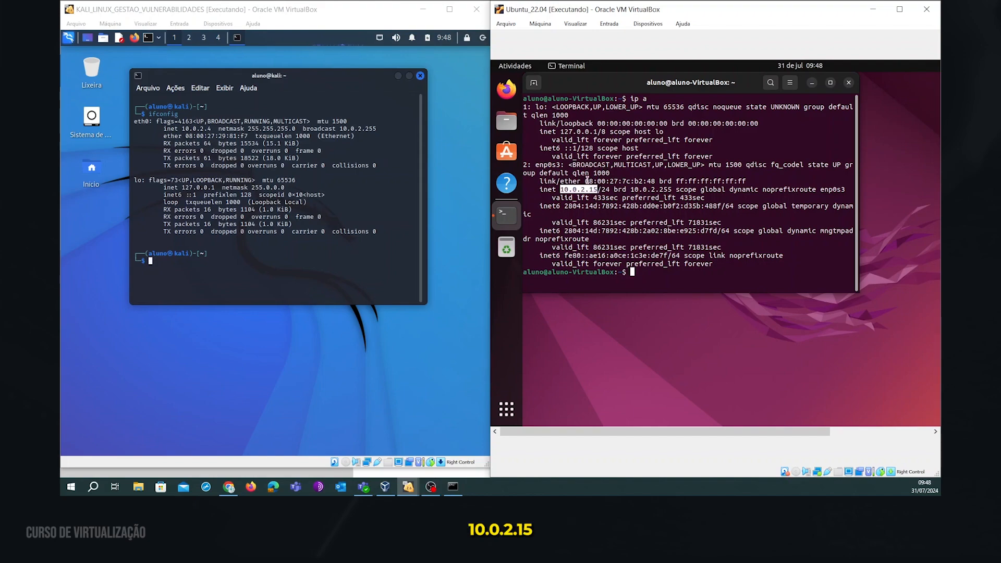
{"action": "left_click_drag", "start_coordinate": [181, 129], "coordinate": [215, 129]}
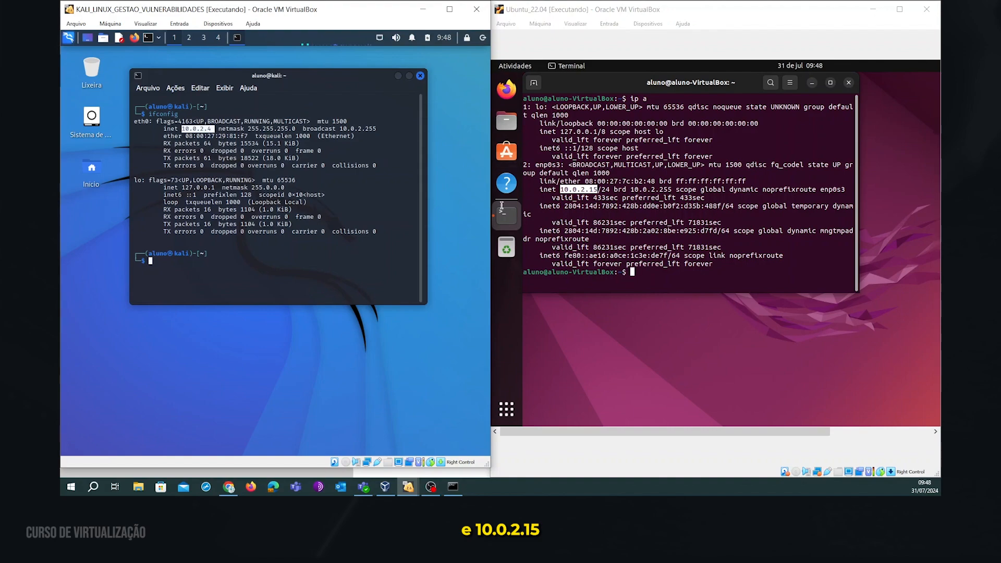
{"action": "left_click", "coordinate": [285, 284]}
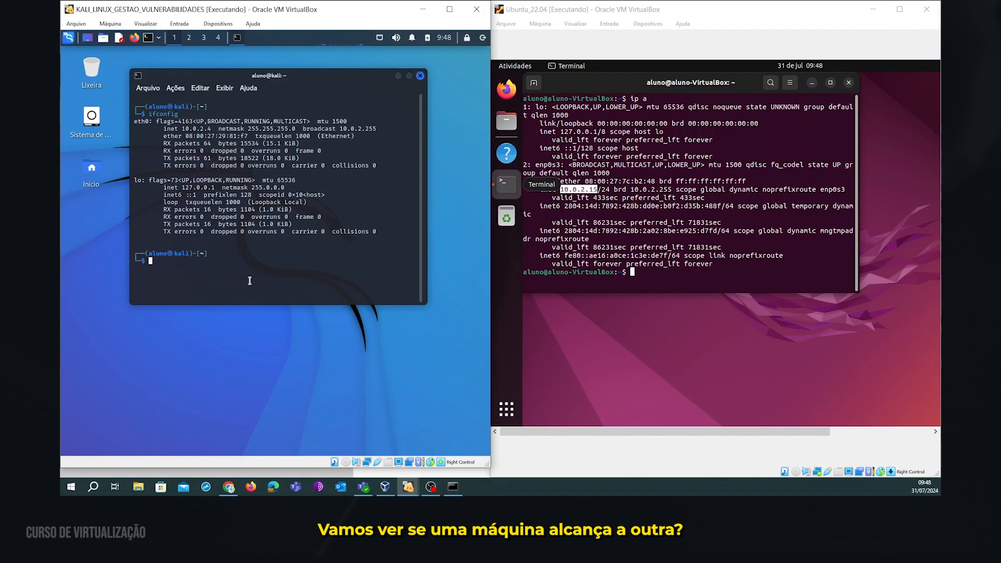
Ping the Ubuntu machine at 10.0.2.15 from the Kali terminal.
{"action": "type", "text": "ping"}
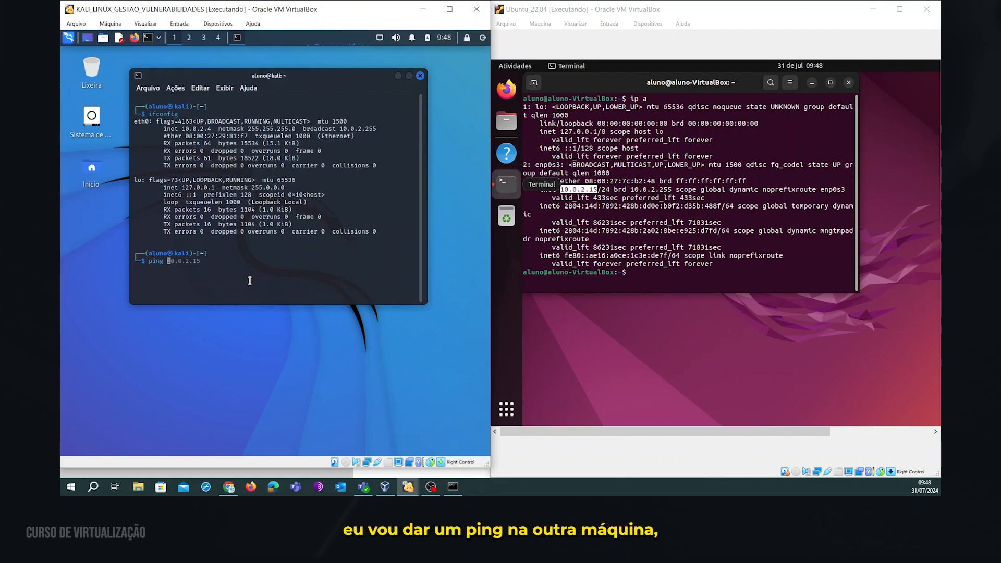
{"action": "key", "text": "Right"}
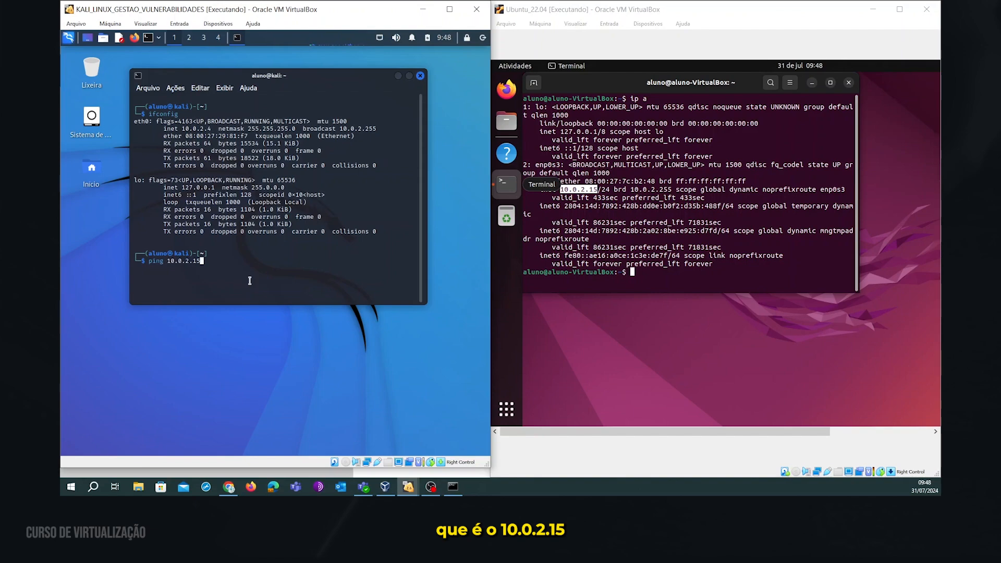
{"action": "key", "text": "Return"}
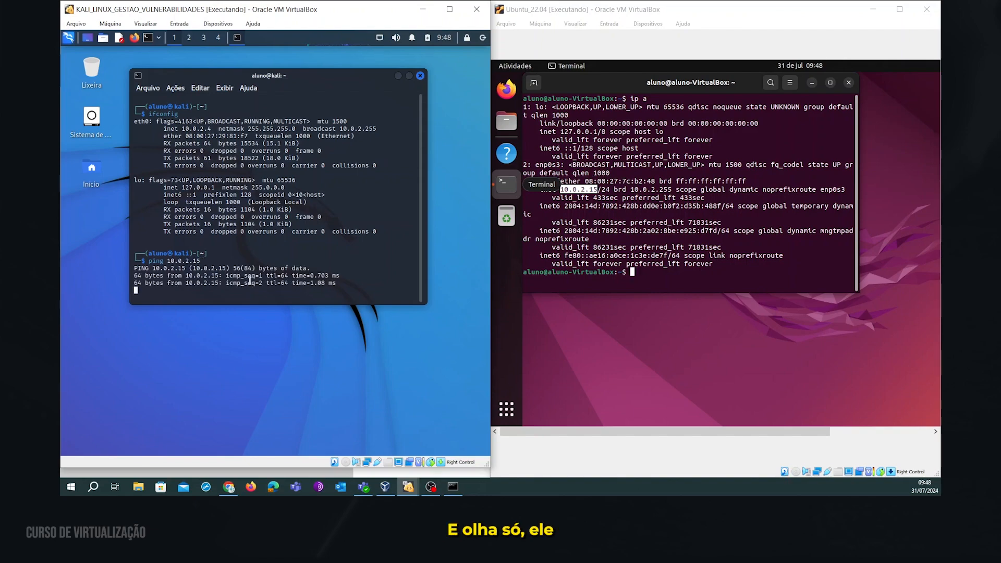
Ping the Kali machine at 10.0.2.4 from the Ubuntu terminal.
{"action": "left_click", "coordinate": [656, 267]}
{"action": "type", "text": "ip a"}
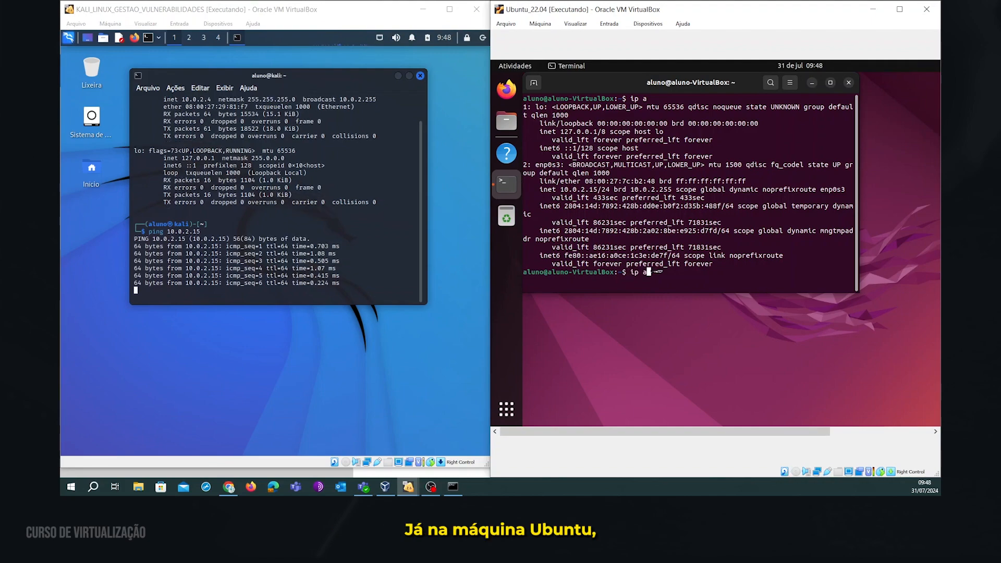
{"action": "key", "text": "BackSpace"}
{"action": "key", "text": "BackSpace"}
{"action": "key", "text": "BackSpace"}
{"action": "key", "text": "BackSpace"}
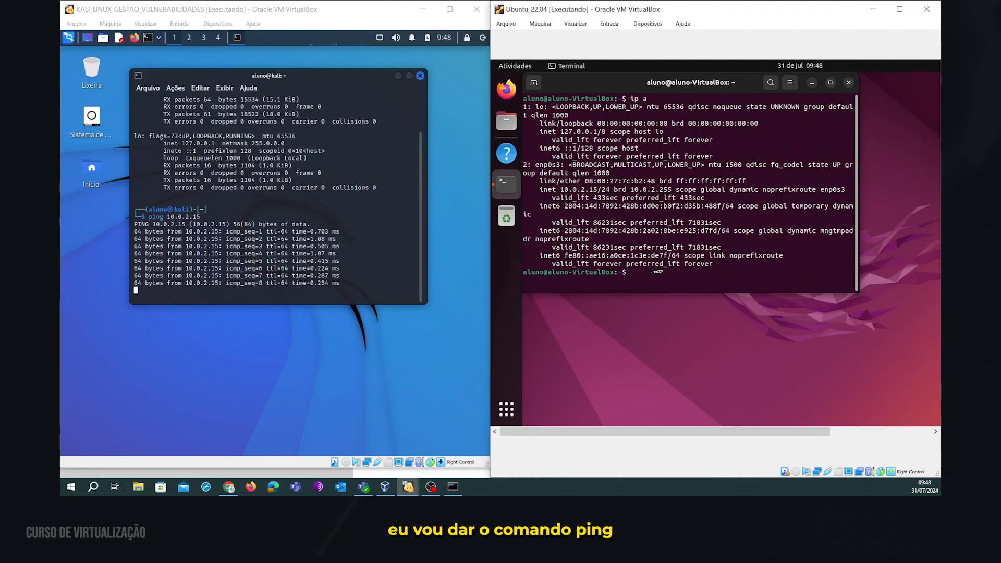
{"action": "type", "text": "ping "}
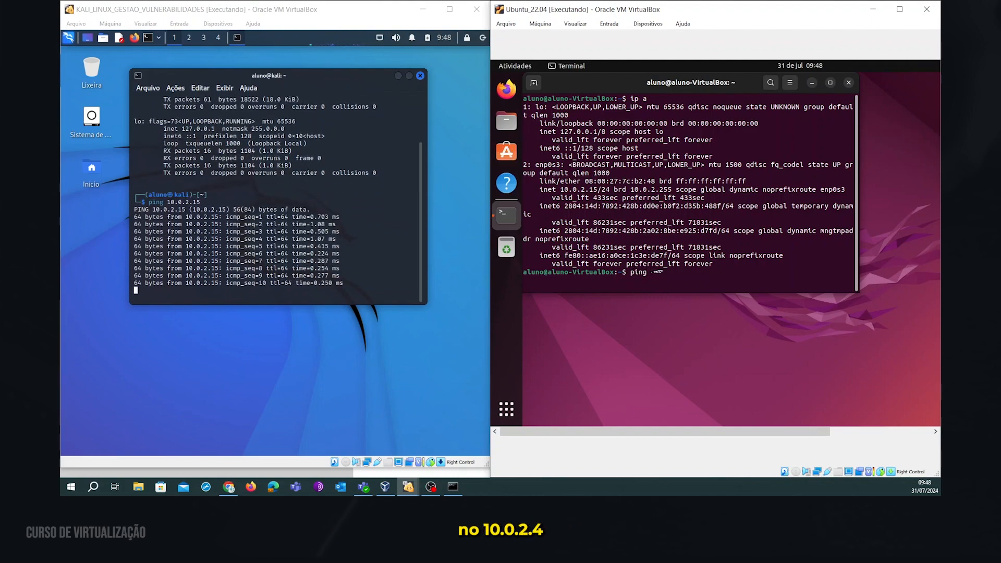
{"action": "type", "text": "10.0.2.4"}
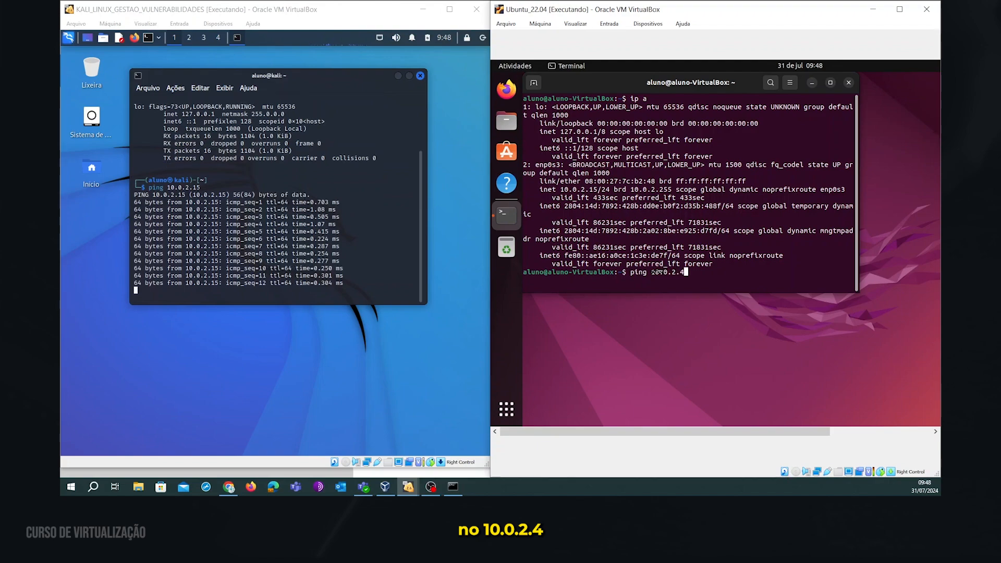
{"action": "key", "text": "Return"}
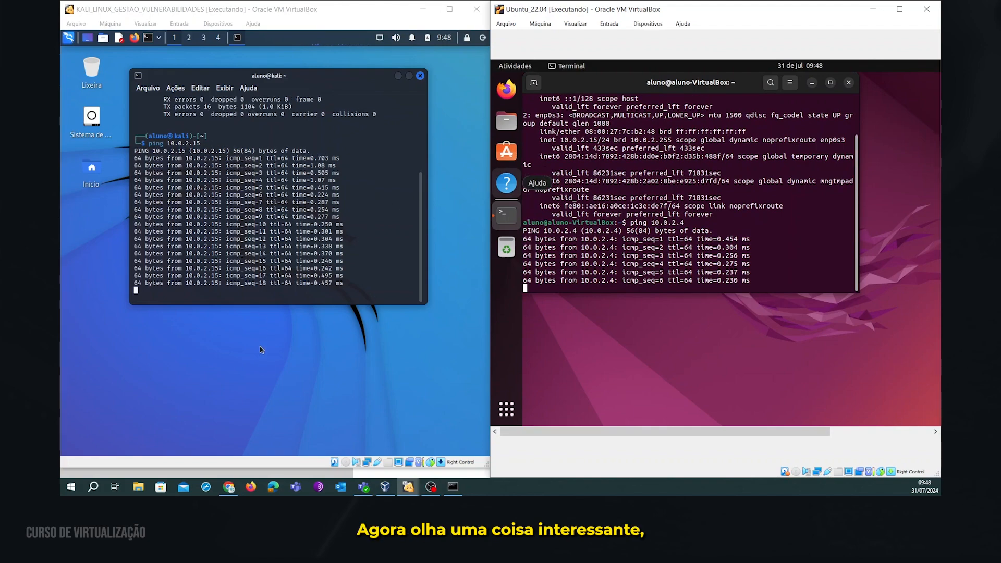
In the host Command Prompt, clear the screen and ping 10.0.2.4, stopping it after timeouts.
{"action": "left_click", "coordinate": [454, 487]}
{"action": "left_click", "coordinate": [553, 311]}
{"action": "type", "text": "cls"}
{"action": "key", "text": "Return"}
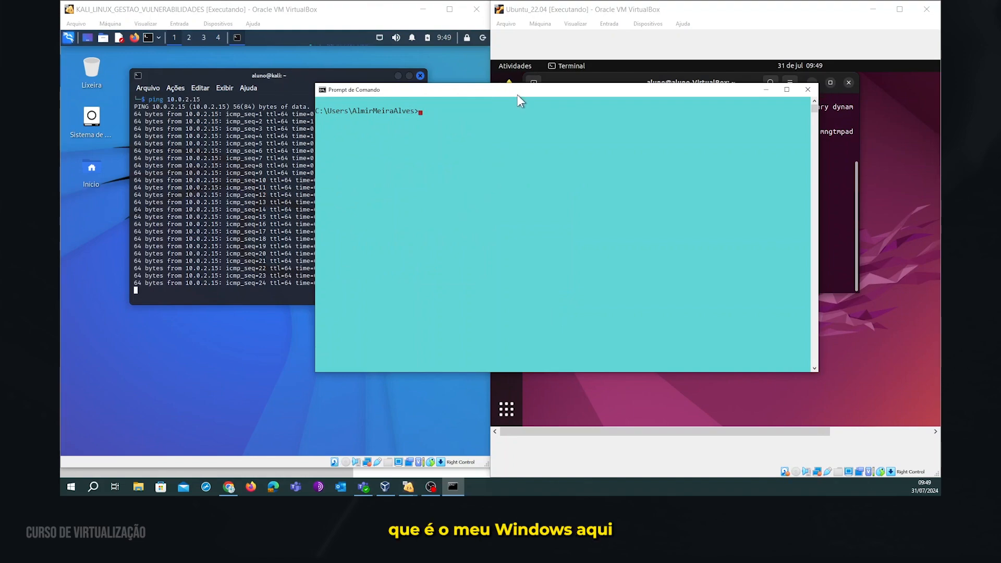
{"action": "left_click_drag", "start_coordinate": [524, 86], "coordinate": [606, 154]}
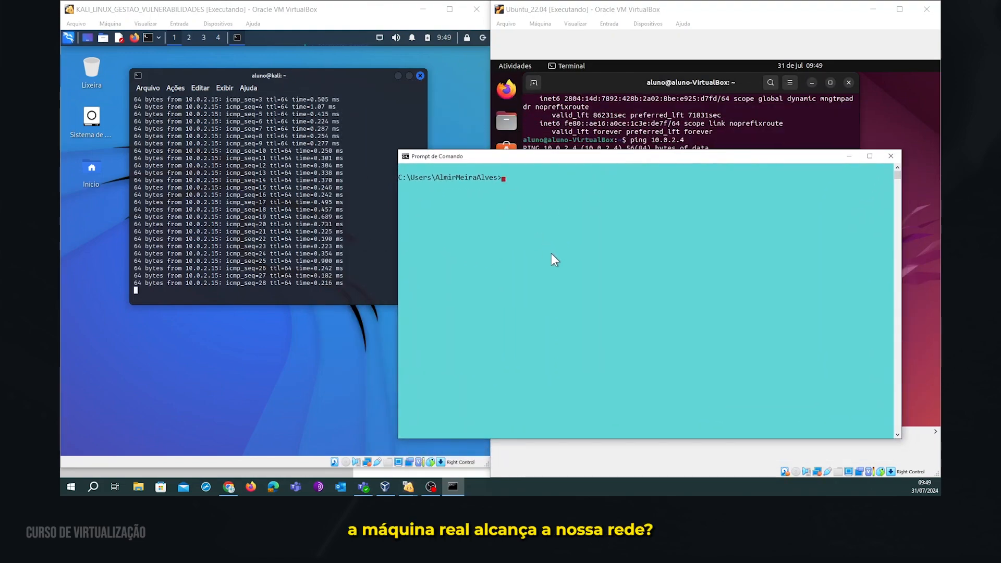
{"action": "type", "text": "pi"}
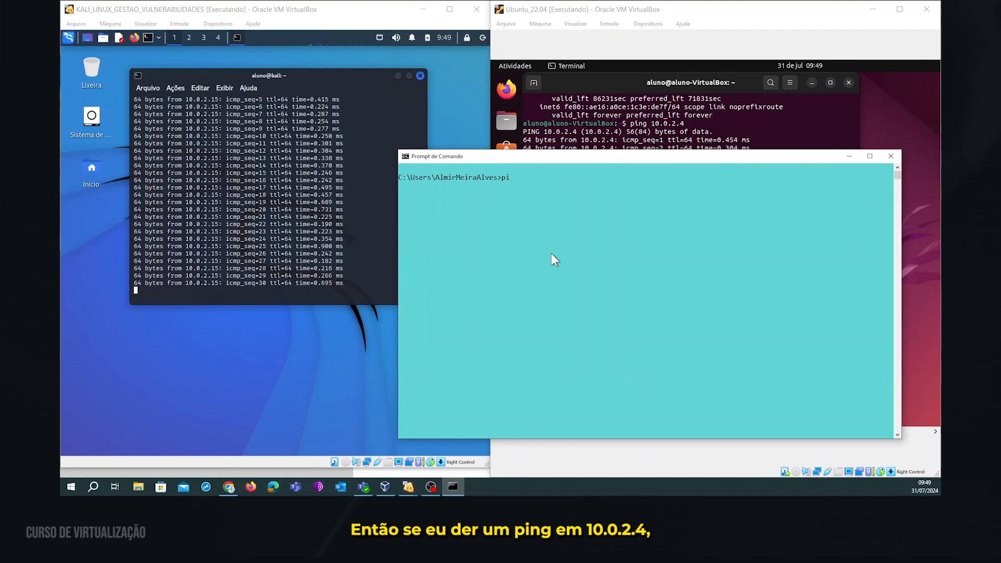
{"action": "type", "text": "ng 10."}
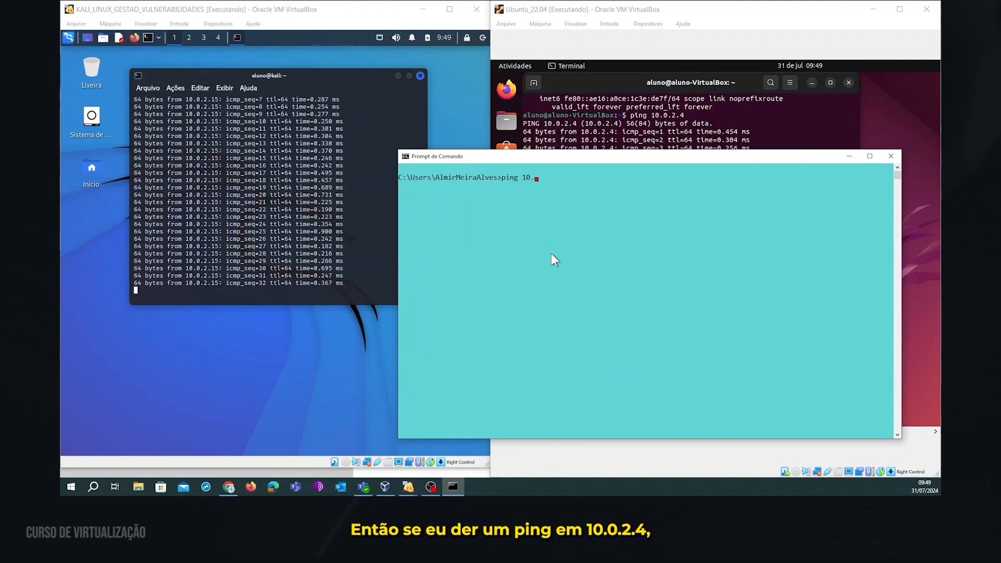
{"action": "type", "text": "0.2.4"}
{"action": "key", "text": "Return"}
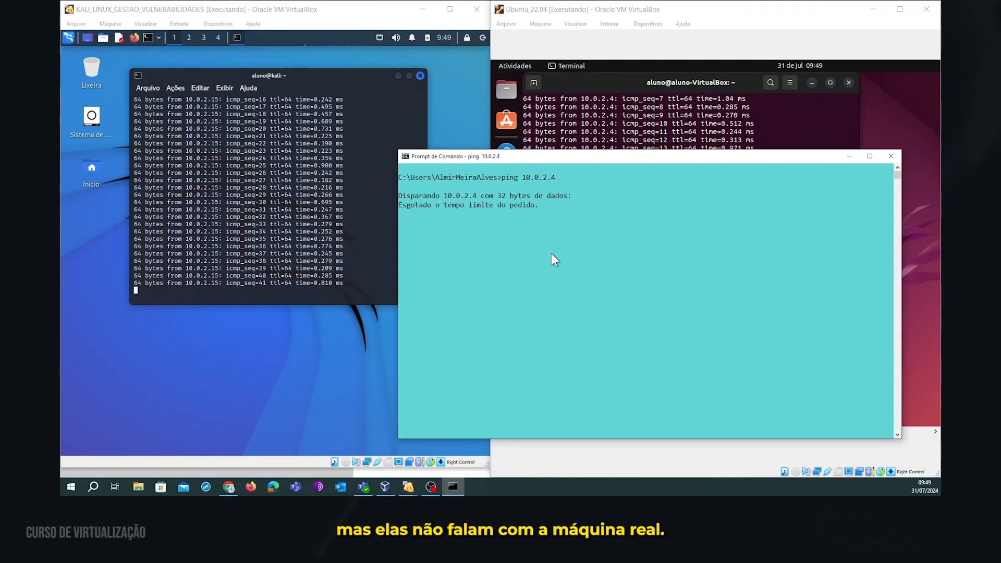
{"action": "key", "text": "ctrl+c"}
Ping 10.0.2.15 from the host, stop it after timeouts, and minimize the console.
{"action": "key", "text": "Up"}
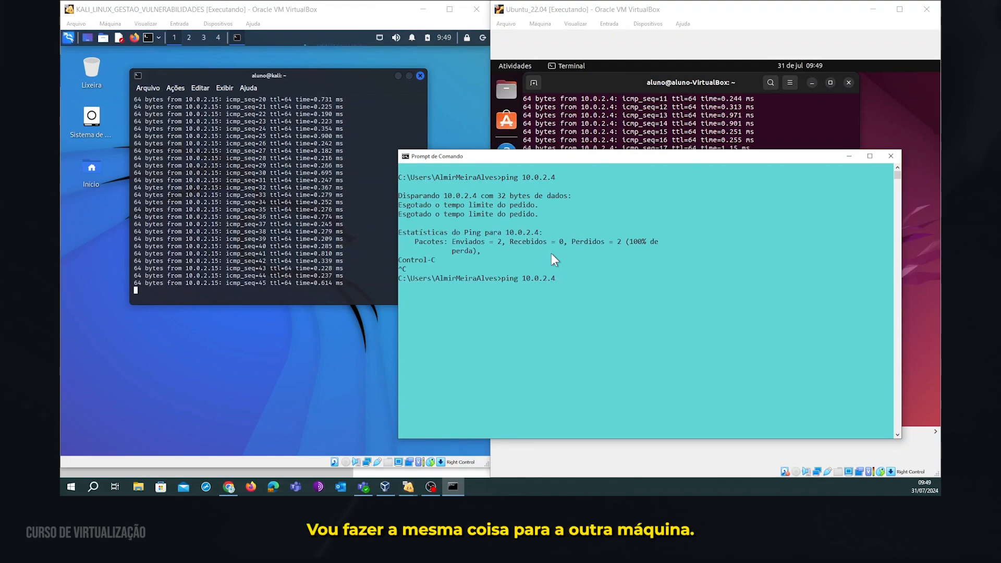
{"action": "type", "text": "15"}
{"action": "key", "text": "Return"}
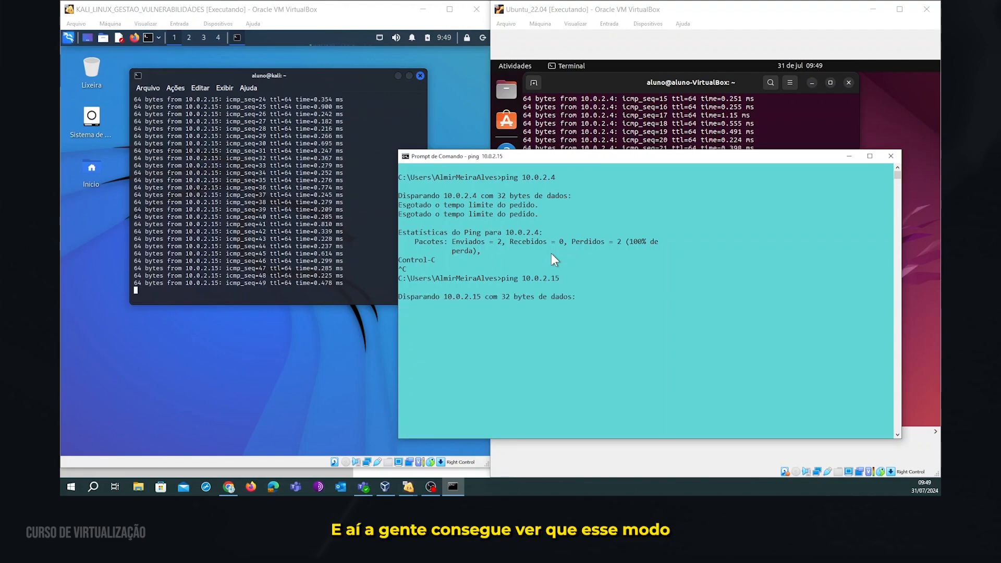
{"action": "key", "text": "ctrl+c"}
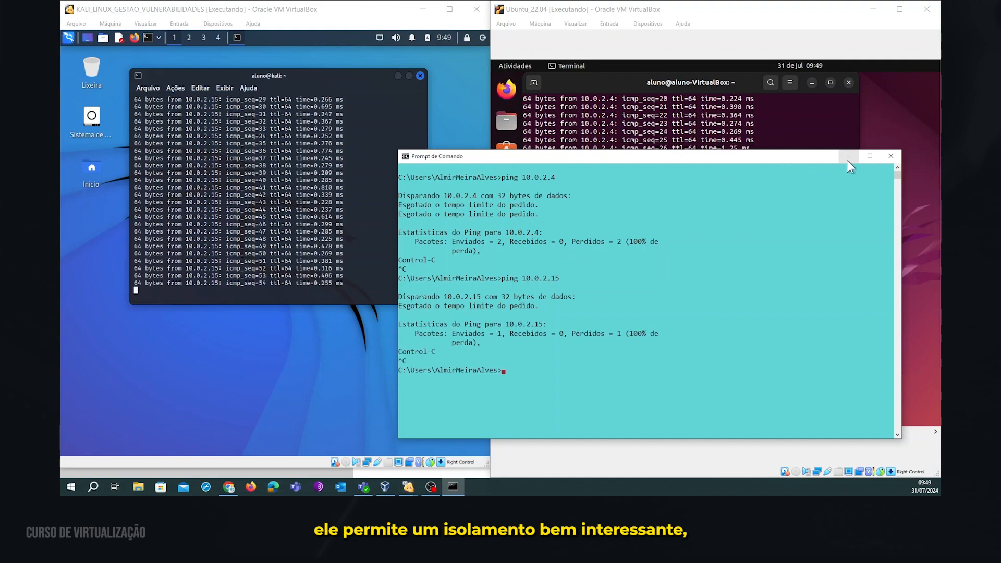
{"action": "left_click", "coordinate": [849, 156]}
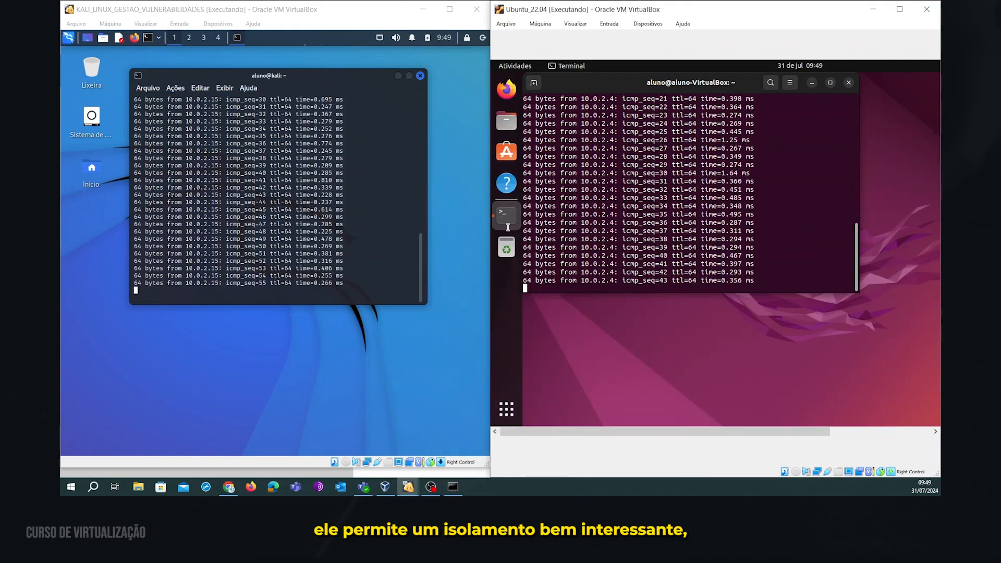
Run ping cecyber.com in the Kali terminal and get replies.
{"action": "left_click", "coordinate": [227, 293]}
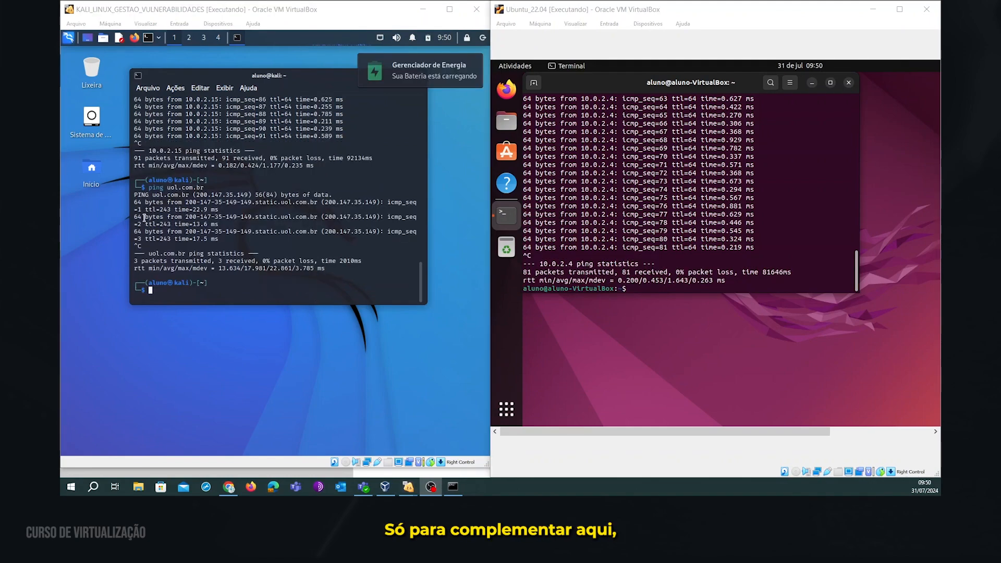
{"action": "left_click", "coordinate": [300, 289]}
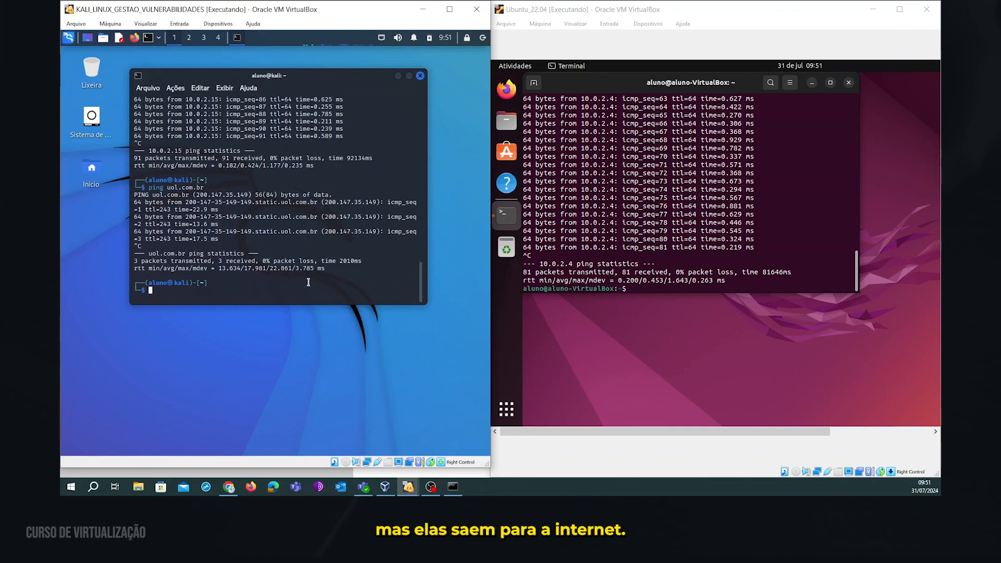
{"action": "type", "text": "ping"}
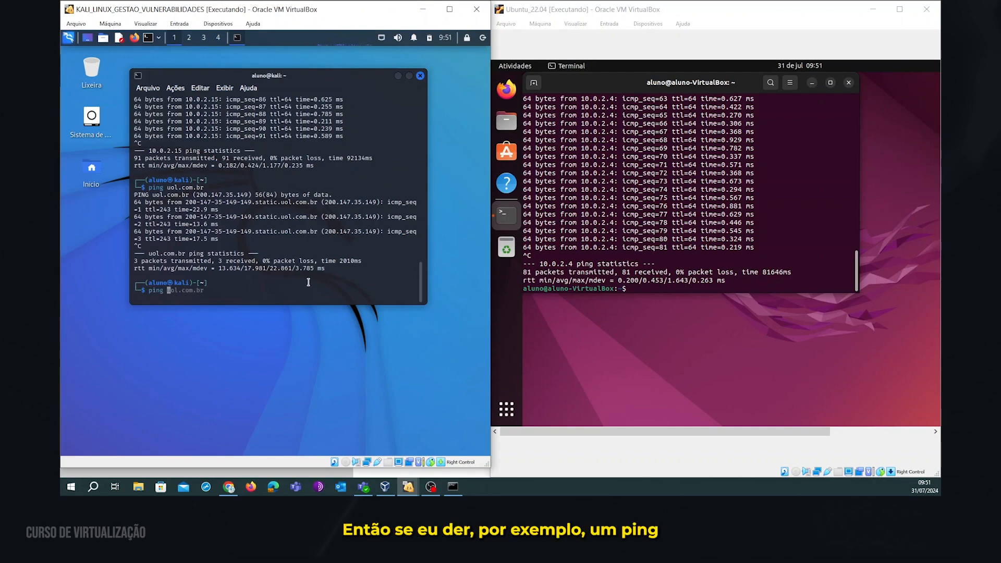
{"action": "type", "text": " cecyber.com"}
{"action": "key", "text": "Return"}
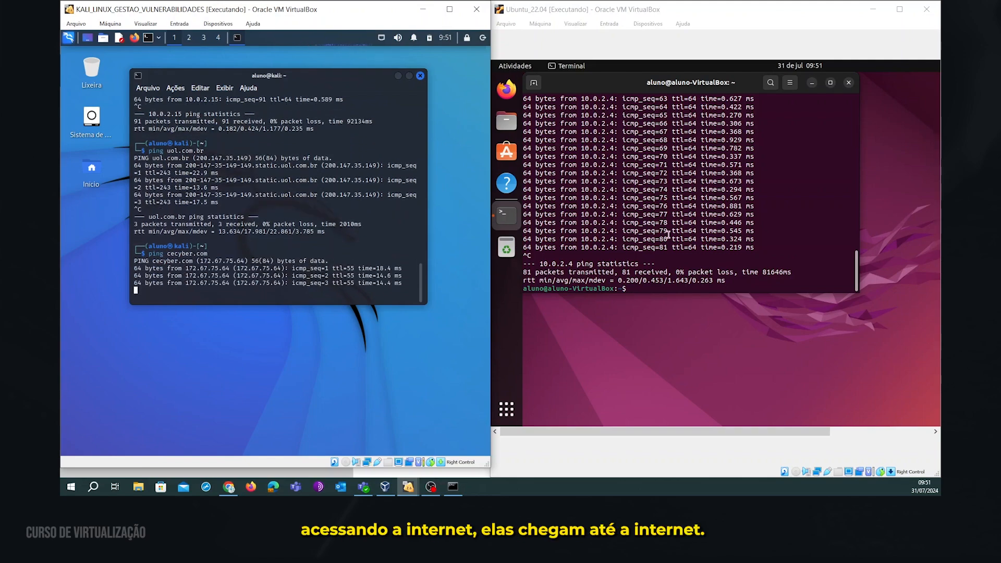
Run ping cecyber.com in the Ubuntu terminal and get replies.
{"action": "left_click", "coordinate": [666, 266]}
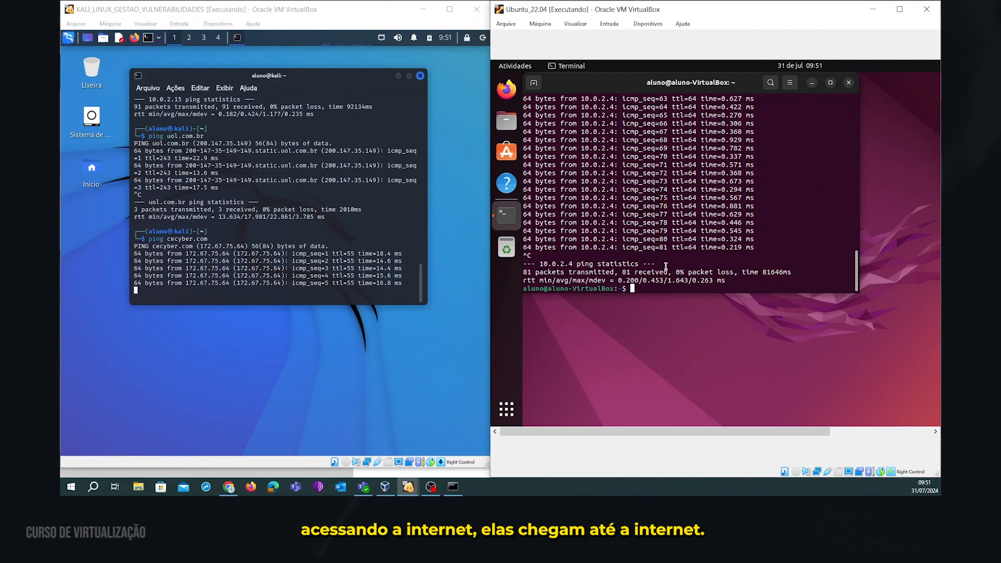
{"action": "type", "text": "ping "}
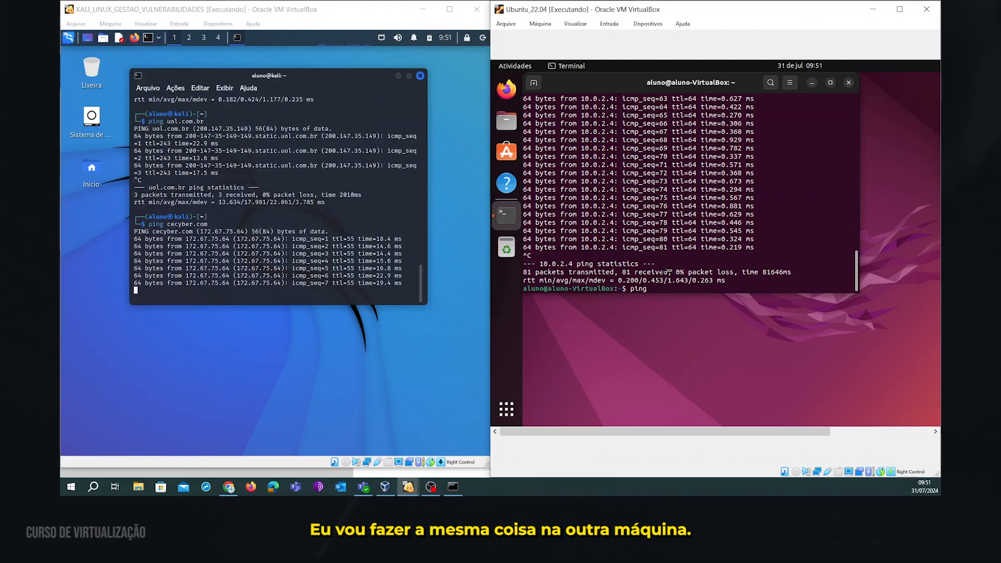
{"action": "type", "text": "cecyber."}
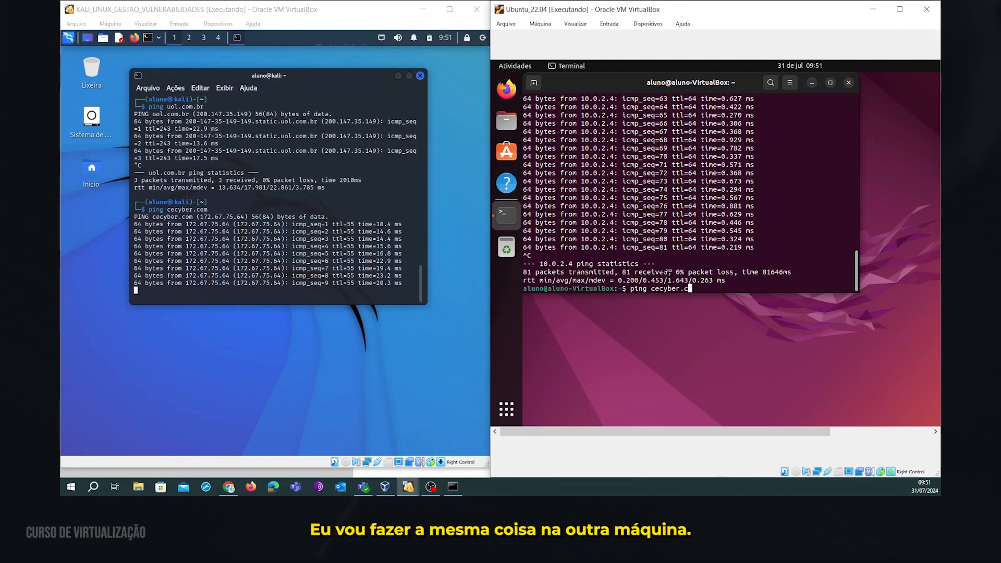
{"action": "type", "text": "com"}
{"action": "key", "text": "Return"}
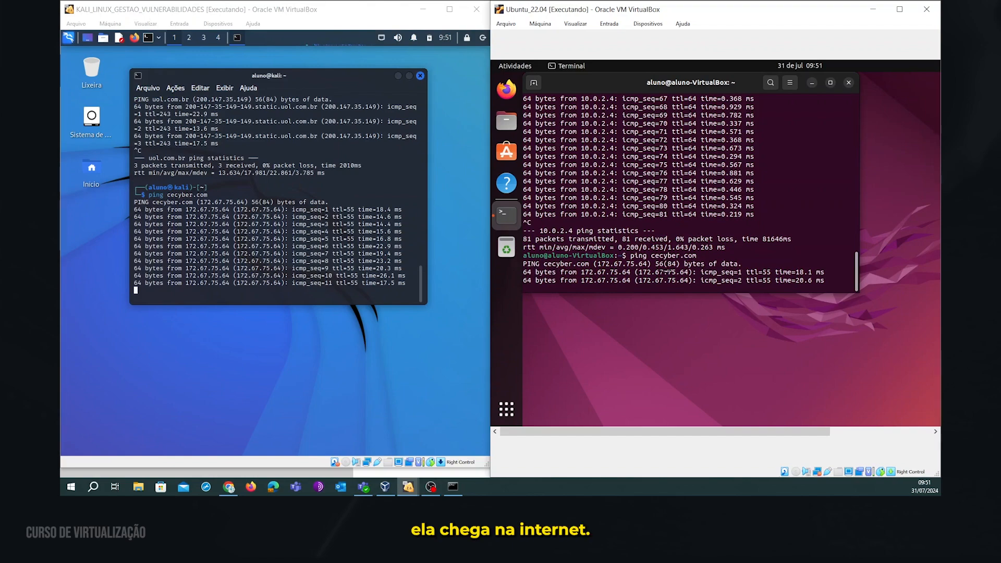